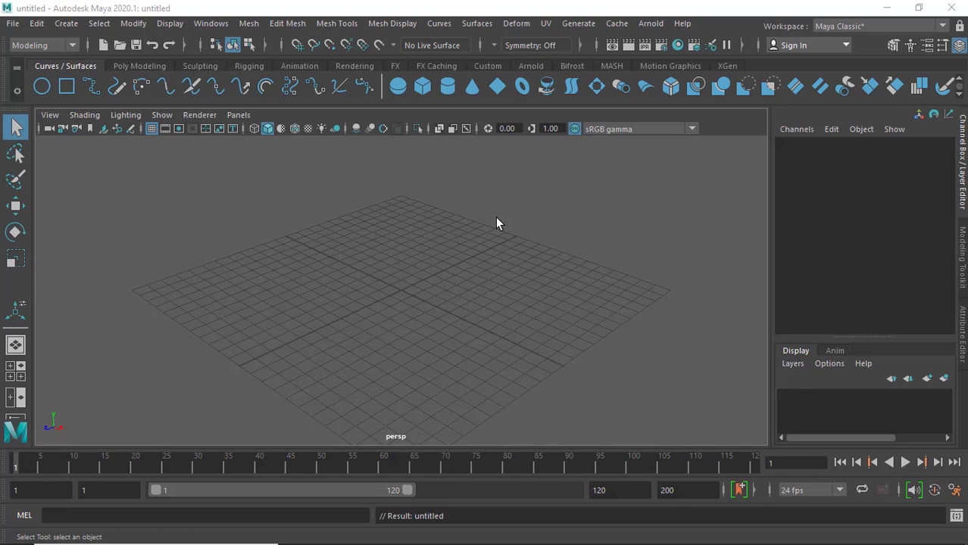
Maximize the front orthographic view and pan it to frame the grid origin
left_click(61, 26)
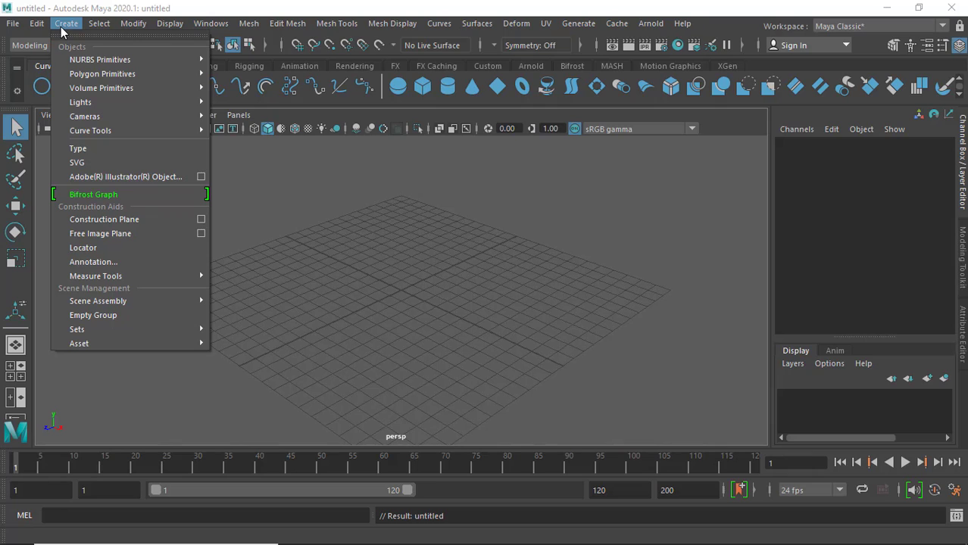
left_click(358, 235)
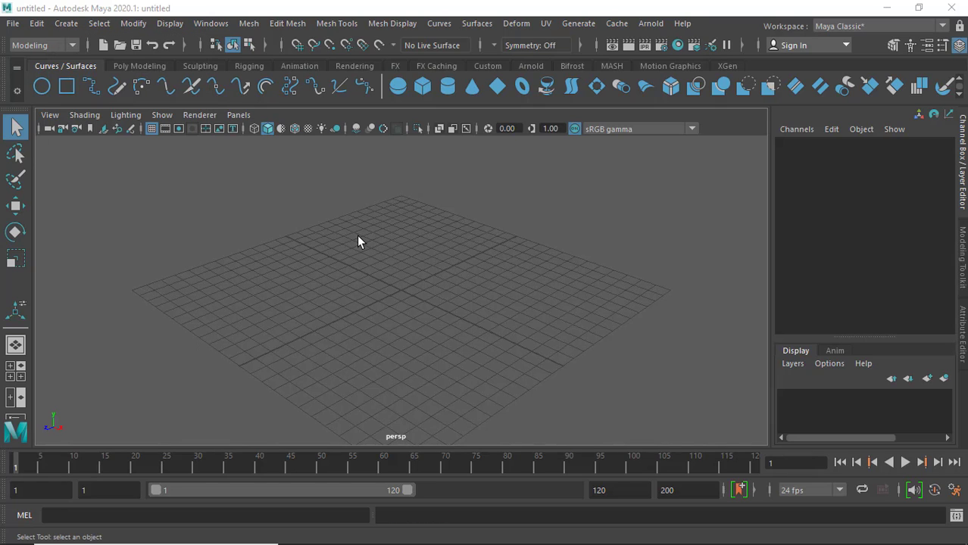
key("space")
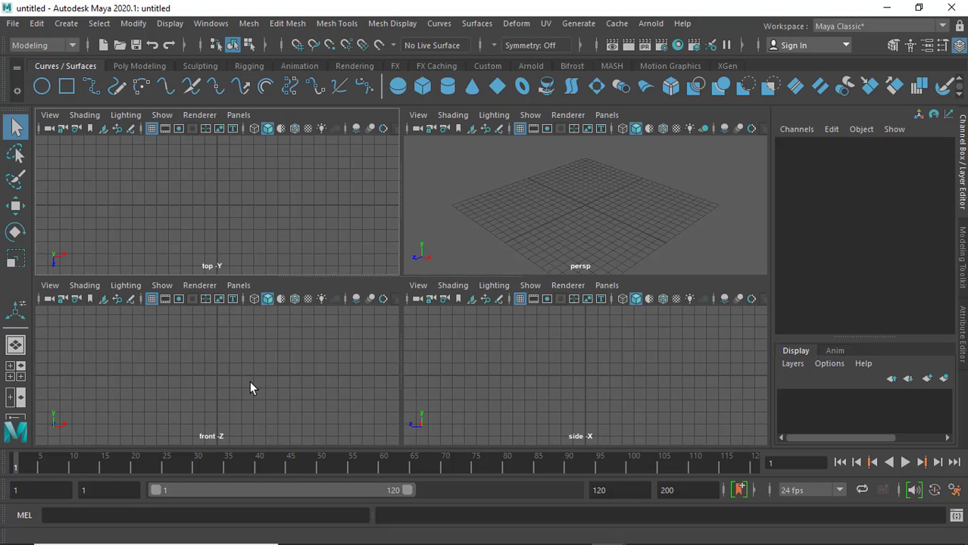
key("space")
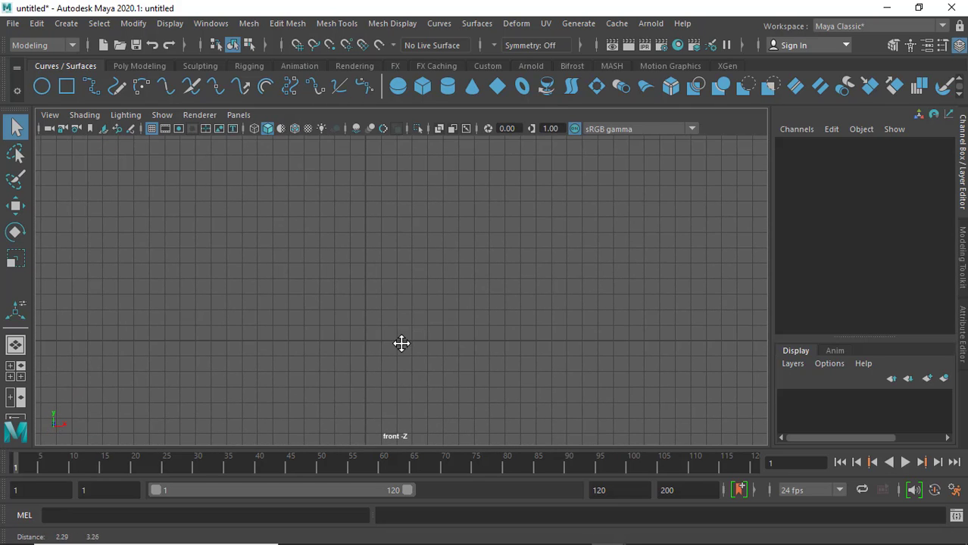
middle_click_drag(437, 301, 390, 372, "alt")
right_click_drag(390, 372, 268, 331, "alt")
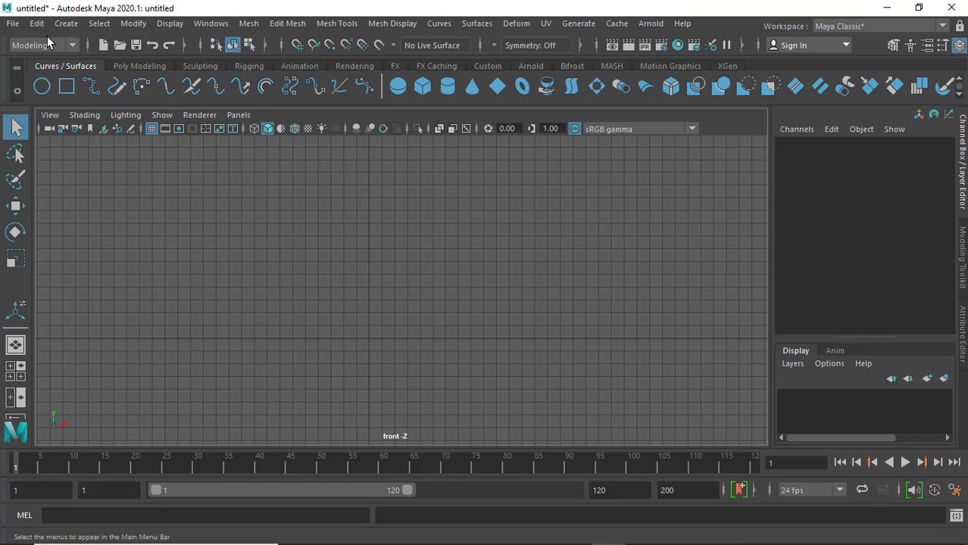
Pick the CV Curve Tool from Create > Curve Tools
left_click(66, 25)
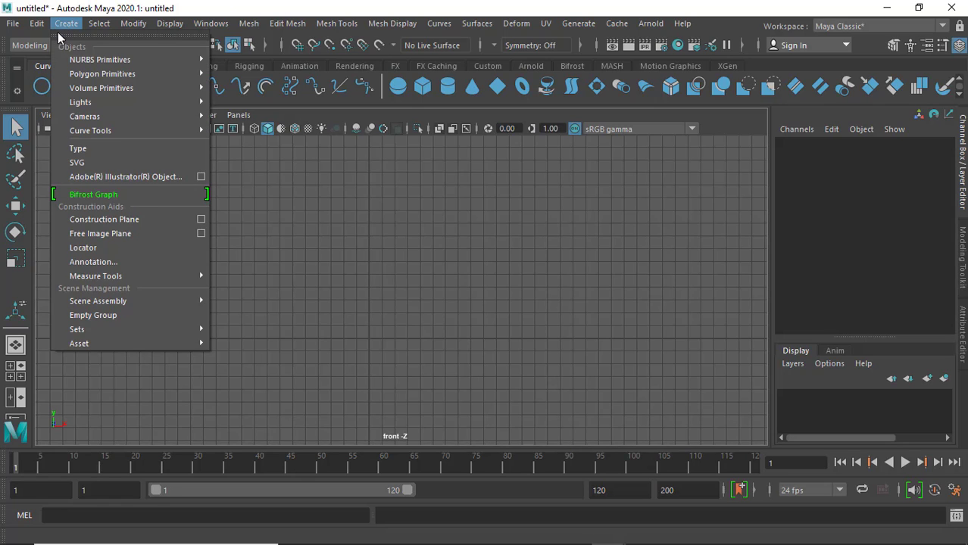
mouse_move(90, 130)
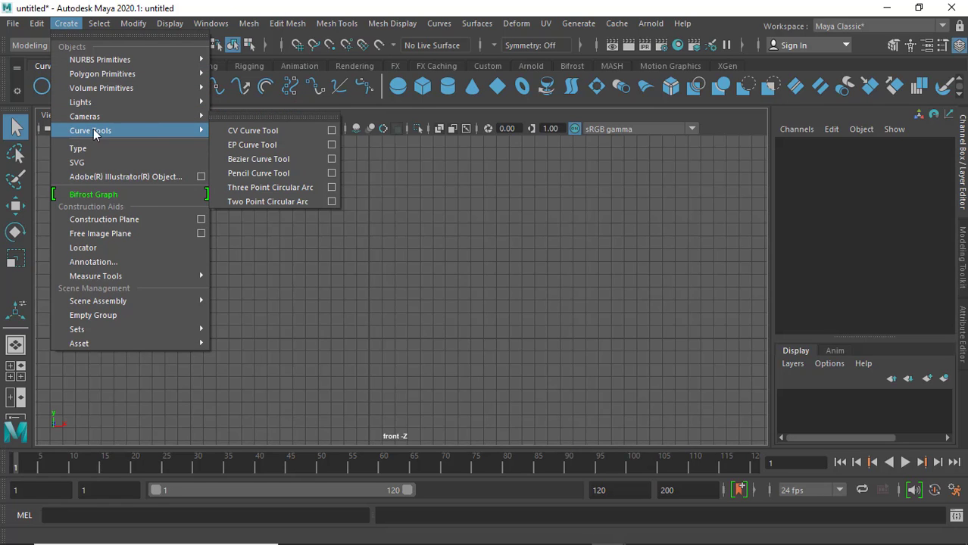
left_click(266, 131)
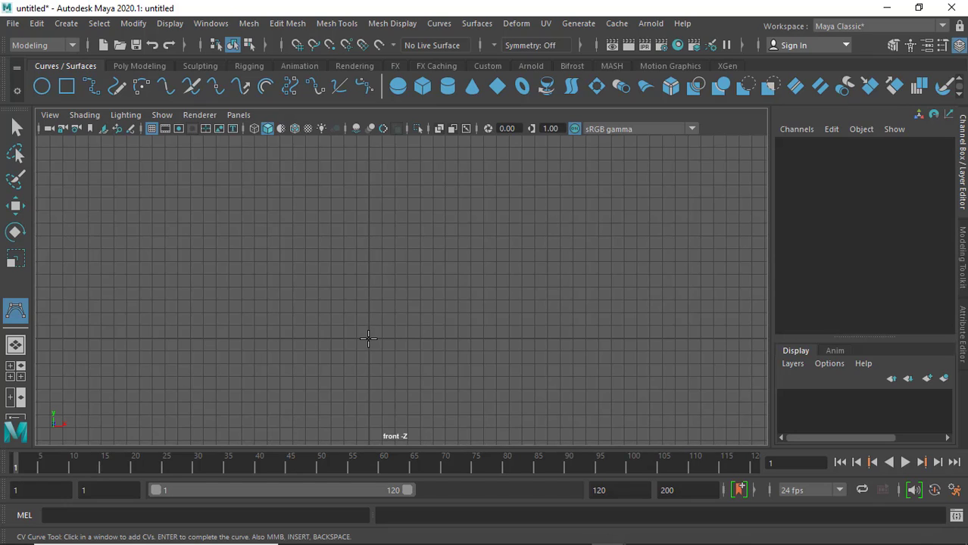
With grid snapping, place the base points from the origin out to the base edge and back
key("x")
left_click(368, 338)
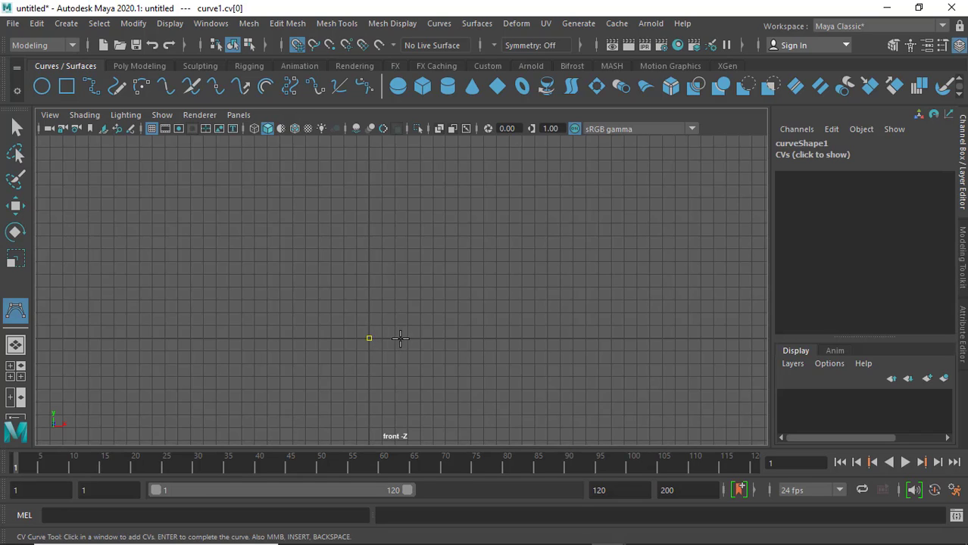
left_click(448, 338)
left_click(454, 339)
left_click(458, 327)
key("x")
left_click(447, 326)
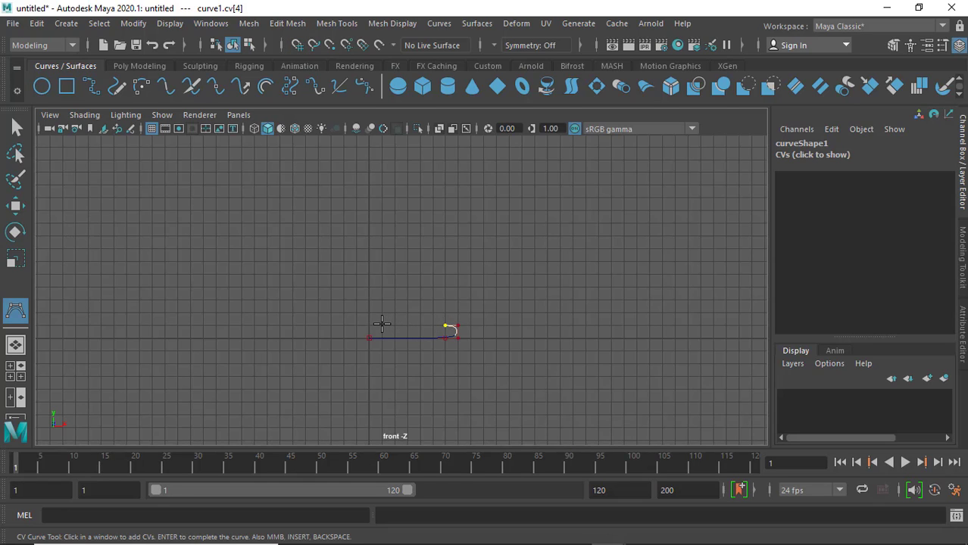
key("x")
left_click(381, 325)
Add five points rising up the stem to its top
left_click(395, 302)
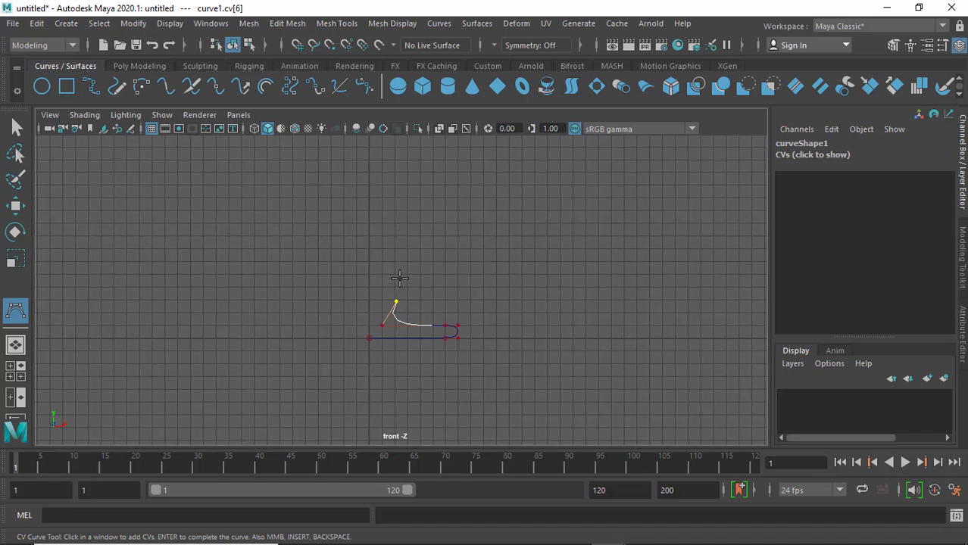
left_click(405, 272)
left_click(394, 243)
left_click(385, 222)
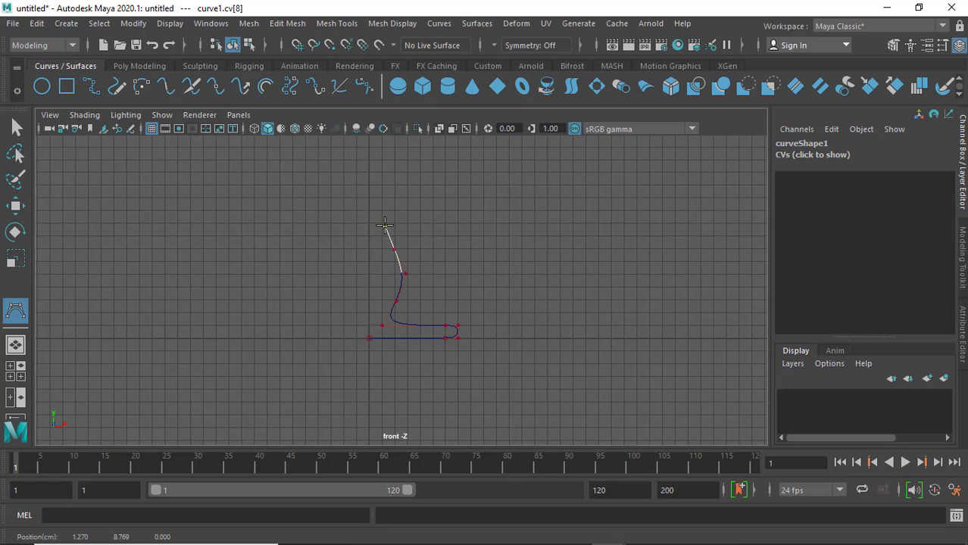
left_click(384, 212)
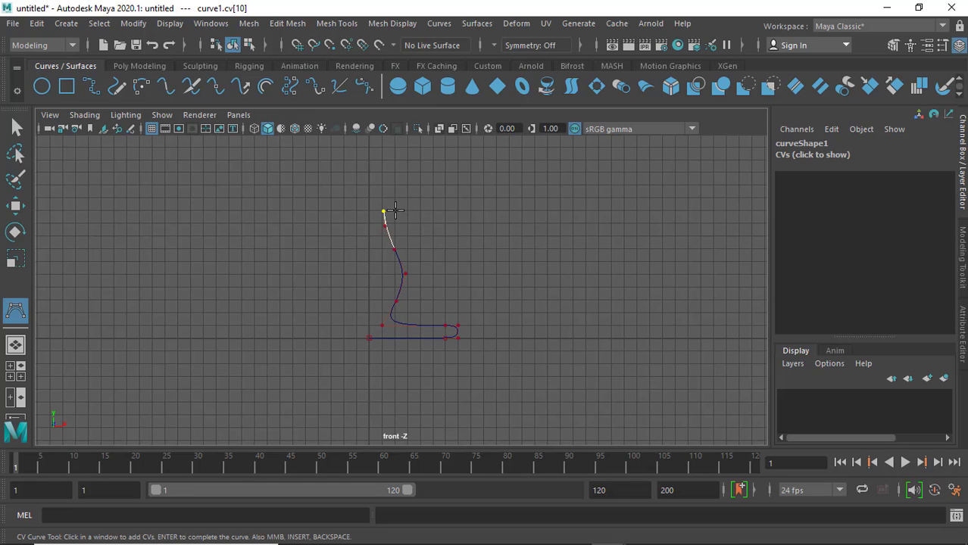
Extend the profile out into the curled rim, return to the centre line and finish curve1
left_click(394, 210)
left_click(408, 211)
left_click(470, 209)
left_click(470, 199)
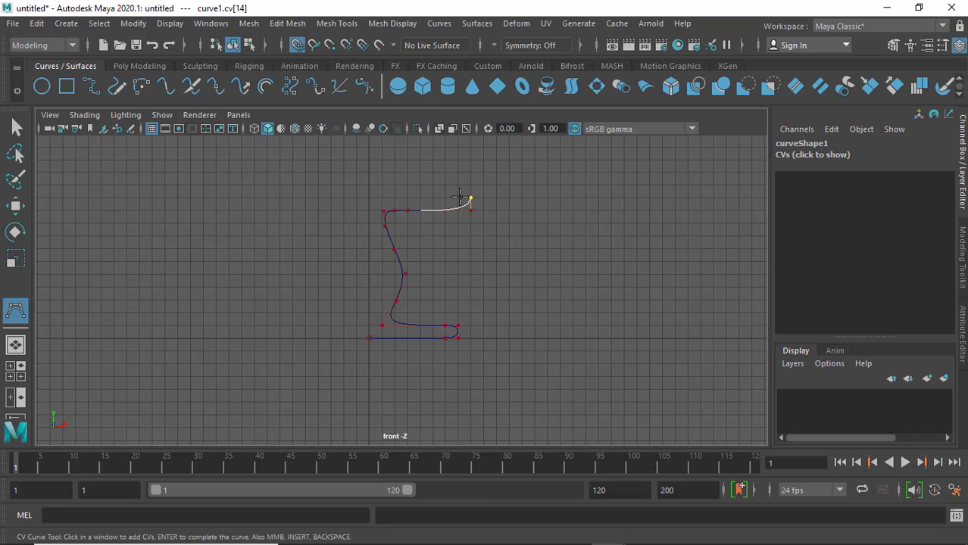
left_click(458, 198)
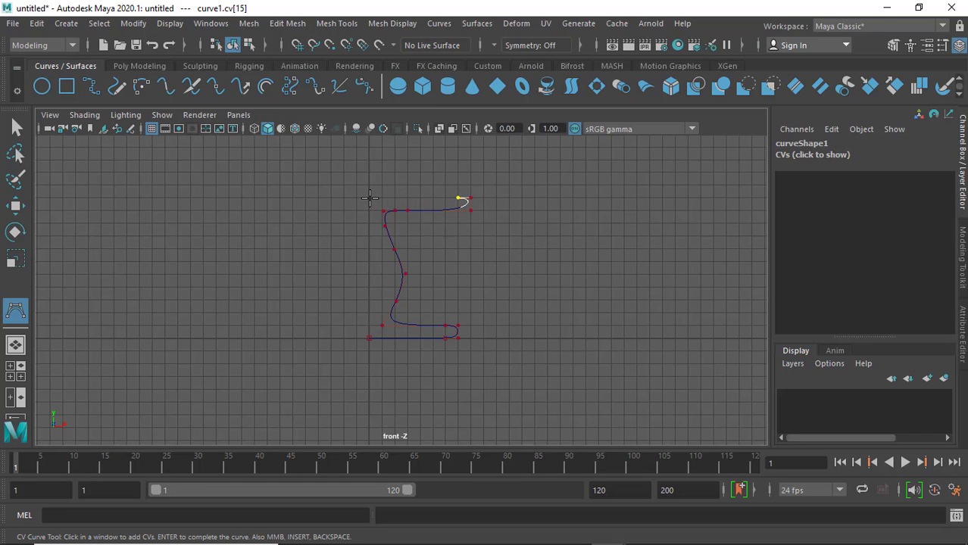
left_click(369, 198)
key("Return")
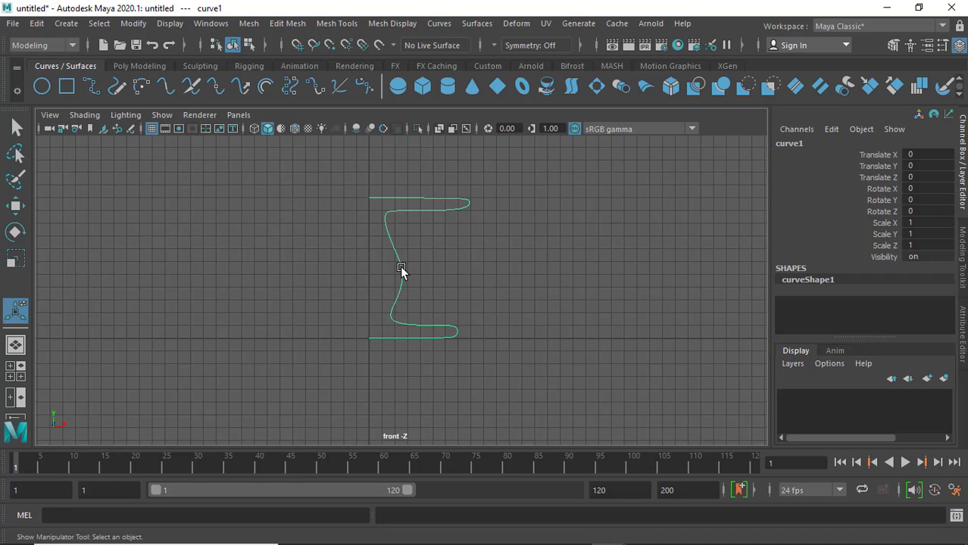
Switch curve1 to Control Vertex editing from its right-click marking menu
right_click(400, 269)
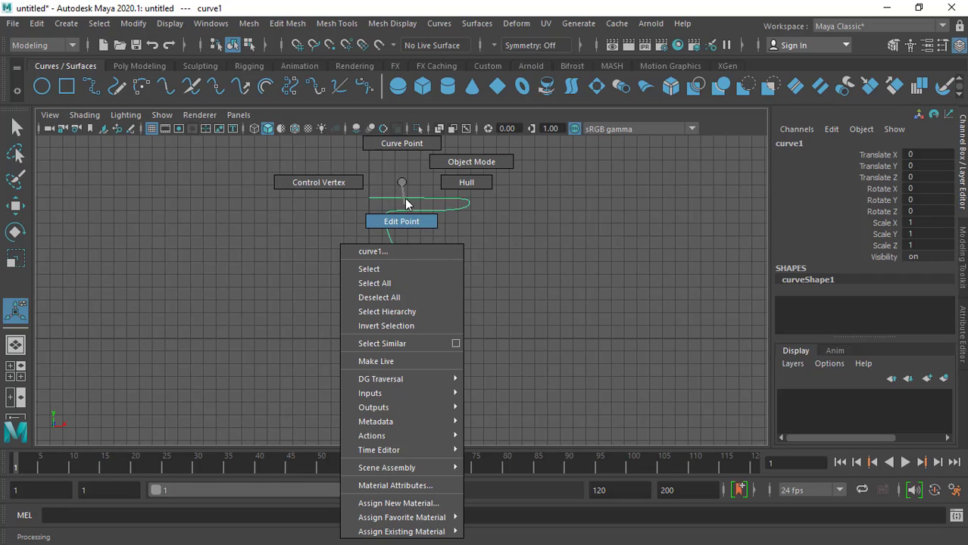
left_click(321, 185)
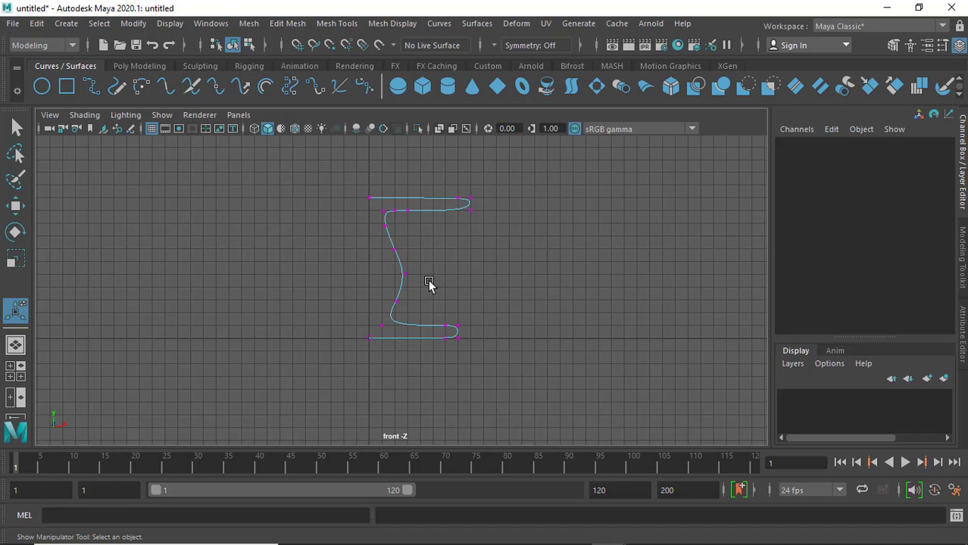
Move the stem's middle and top control vertices to reshape the stem
left_click_drag(430, 246, 377, 306)
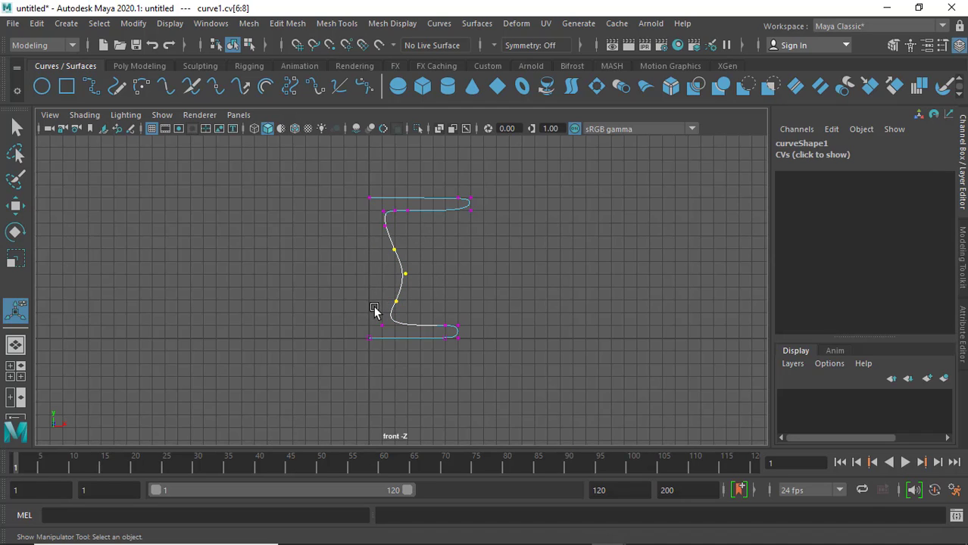
key("w")
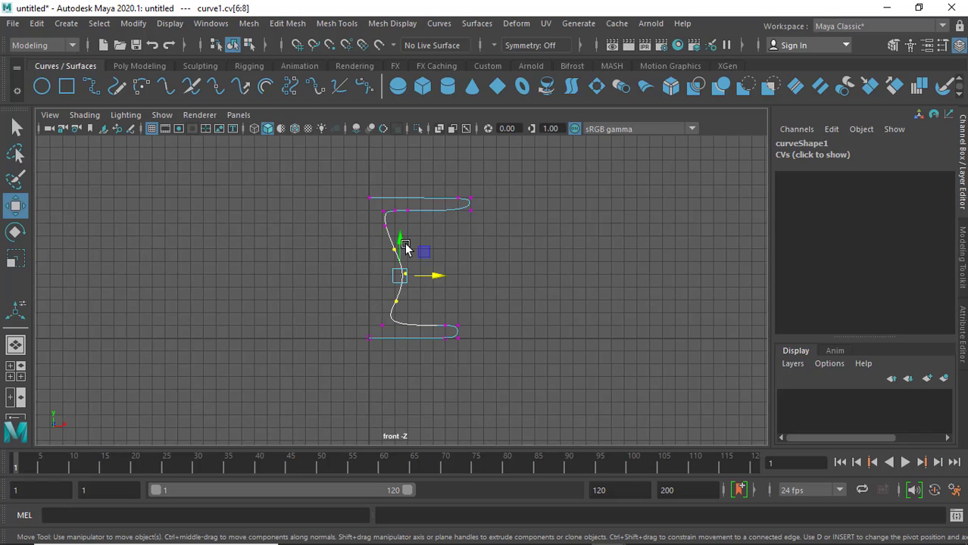
left_click_drag(404, 240, 402, 254)
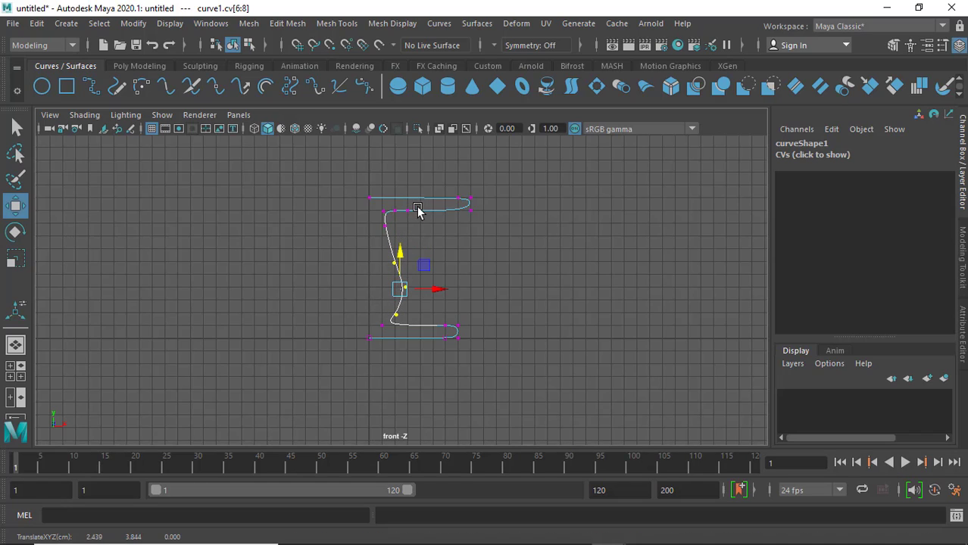
left_click_drag(416, 206, 366, 243)
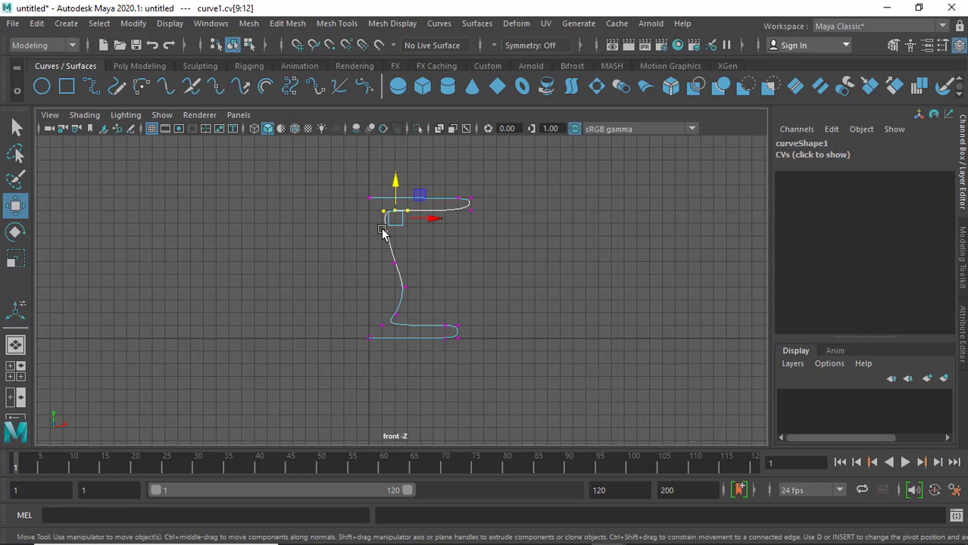
left_click_drag(394, 189, 391, 188)
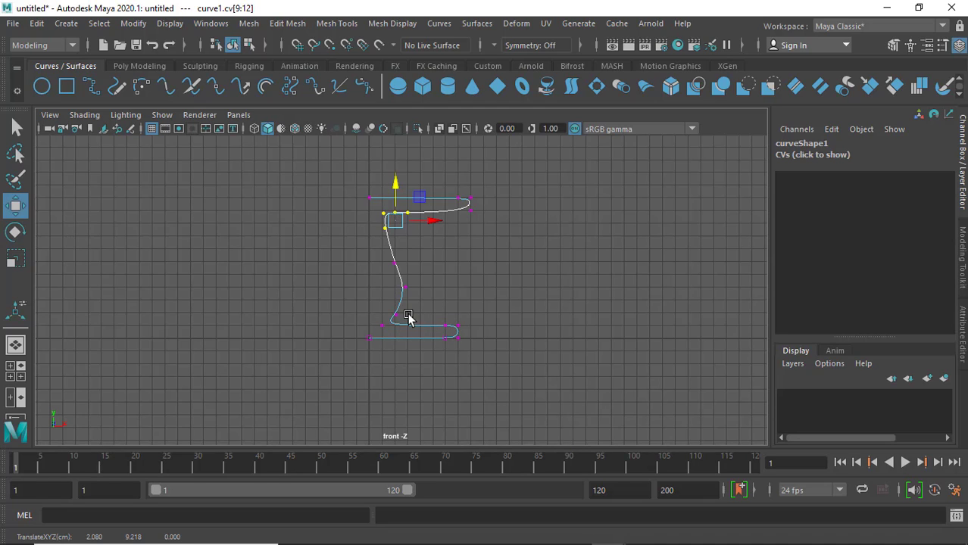
left_click(394, 263)
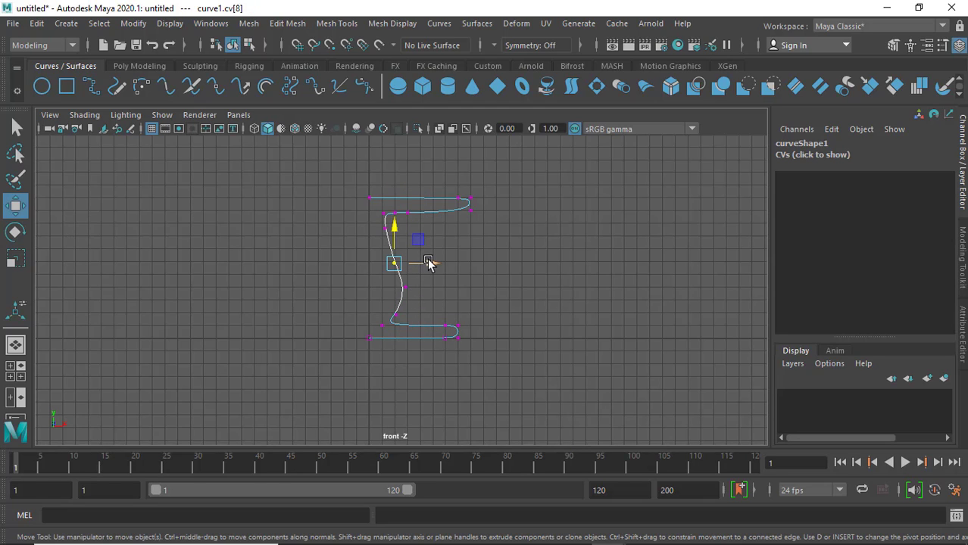
left_click_drag(428, 262, 433, 264)
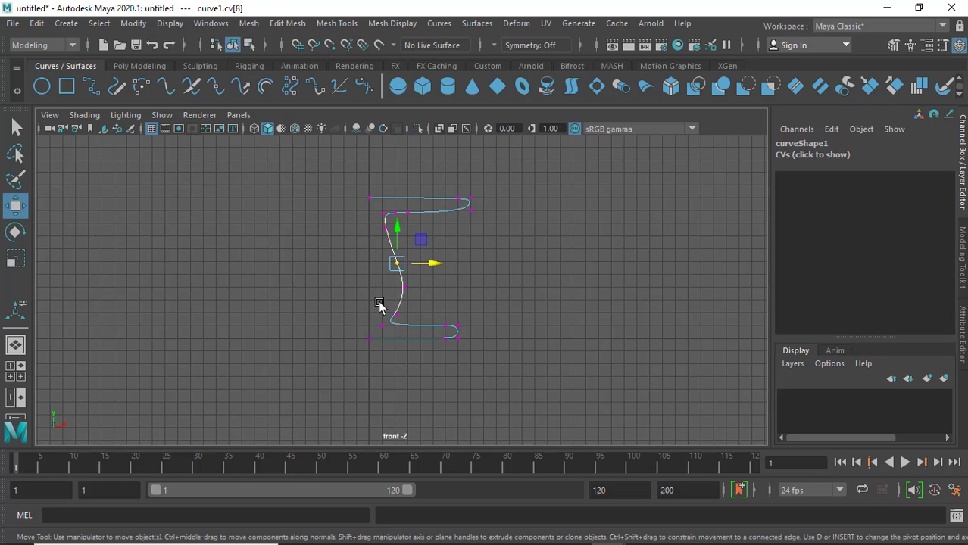
left_click_drag(379, 304, 435, 277, "shift")
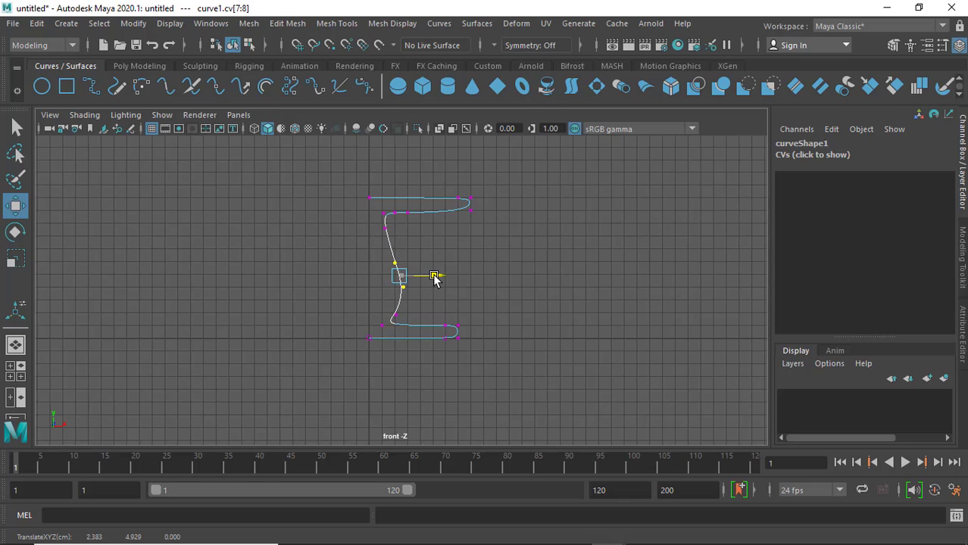
Pull the base-edge vertices inward and push the curled rim vertices outward
left_click_drag(473, 307, 426, 365)
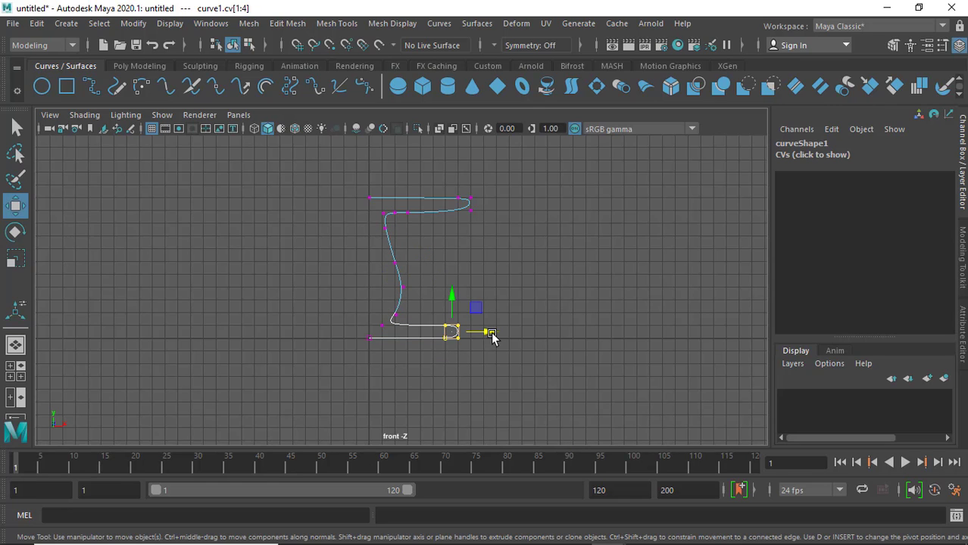
left_click_drag(490, 335, 466, 336)
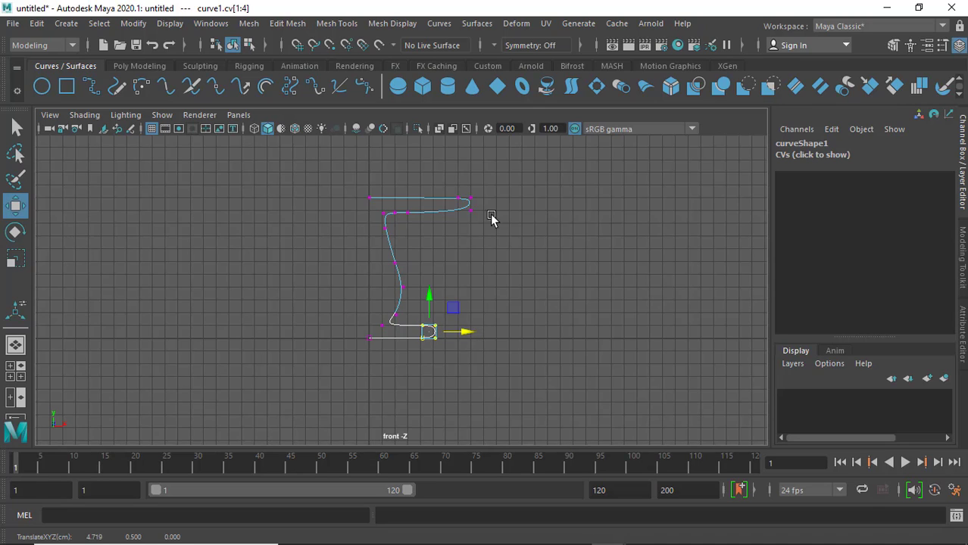
left_click_drag(494, 182, 446, 238)
left_click_drag(505, 213, 515, 210)
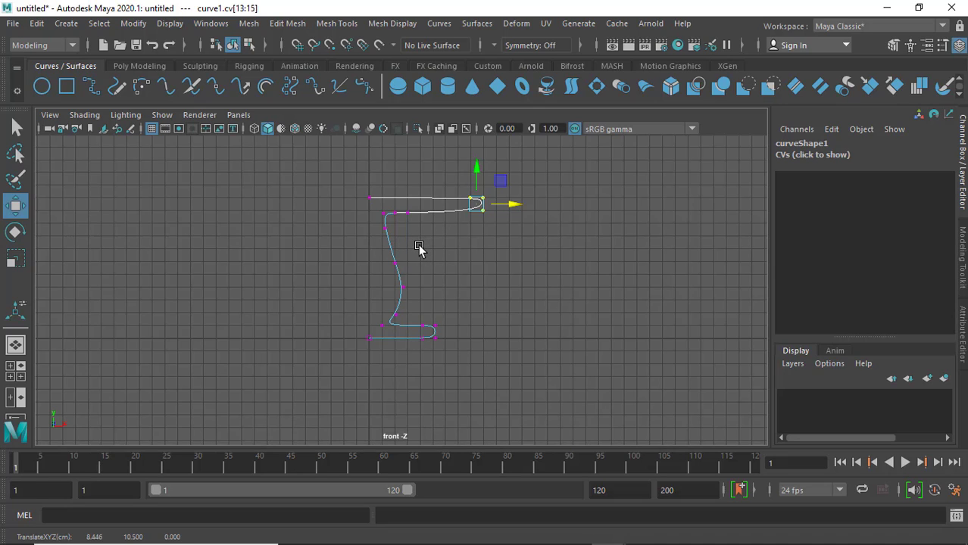
Maximize the perspective view and orbit to see the profile curve
key("space")
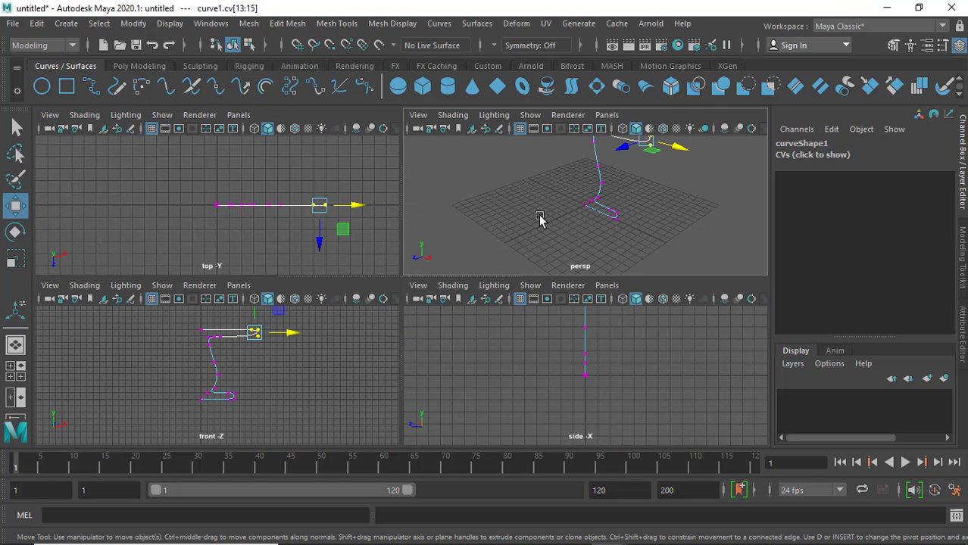
key("space")
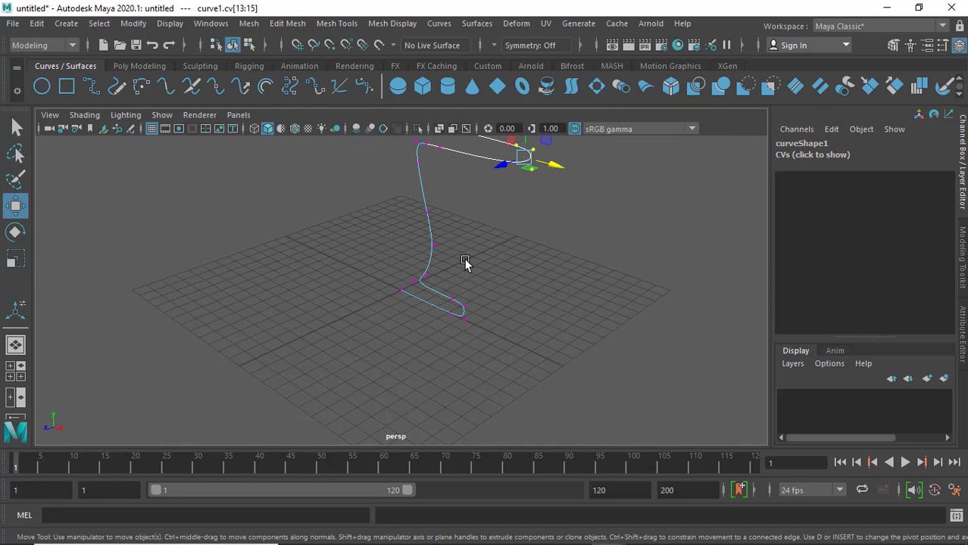
mouse_move(465, 262)
left_mouse_down("alt")
mouse_move(454, 303)
mouse_move(473, 339)
mouse_move(365, 299)
mouse_move(403, 297)
mouse_move(436, 275)
mouse_move(387, 288)
mouse_move(415, 294)
left_mouse_up("alt")
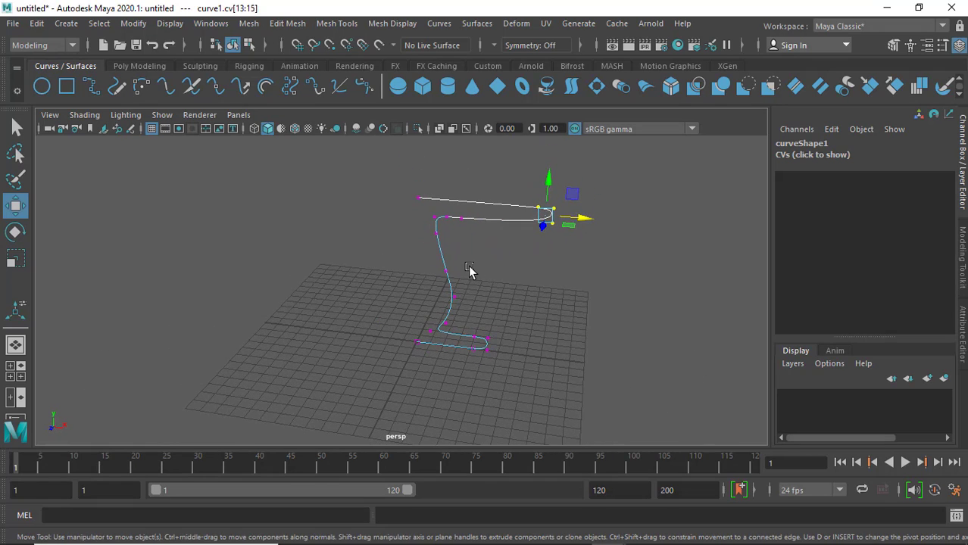
Return curve1 to object mode and select the whole curve
key("t")
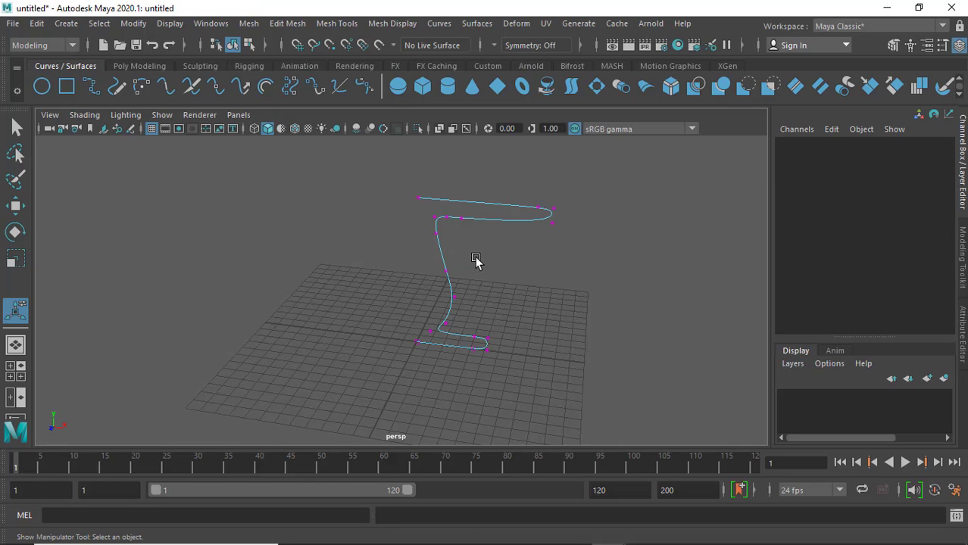
left_click(479, 260)
mouse_move(469, 182)
right_mouse_down()
mouse_move(491, 207)
mouse_move(504, 165)
right_mouse_up()
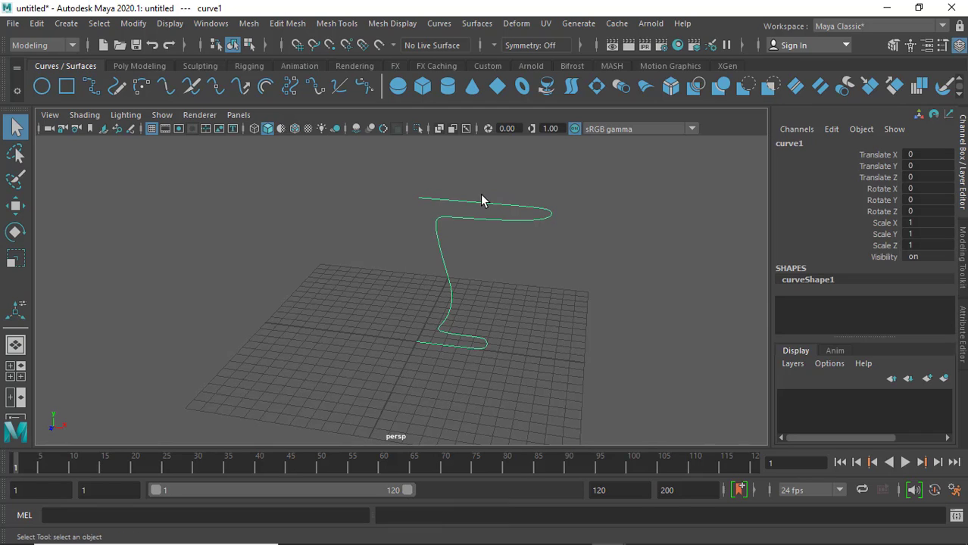
left_click(471, 257)
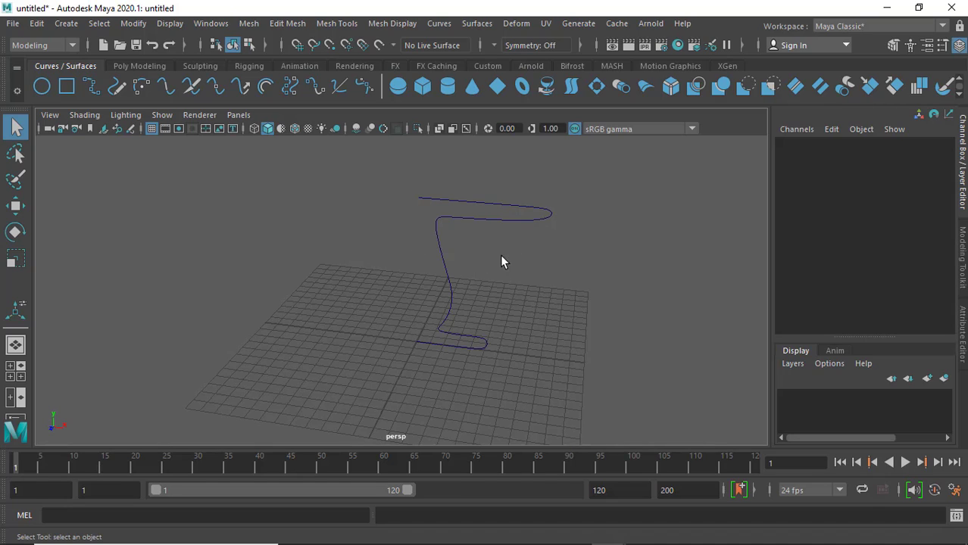
left_click(455, 258)
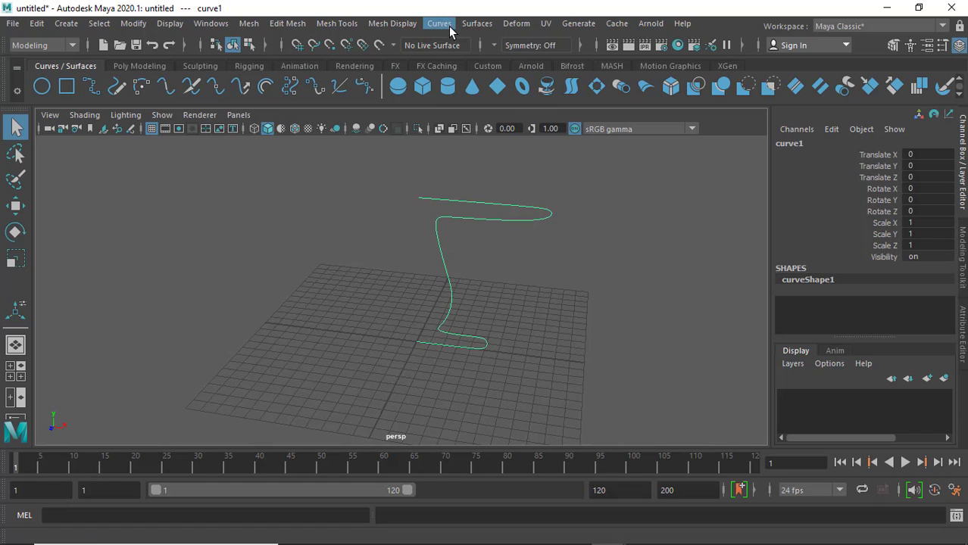
Revolve curve1 360° around Y with reset default settings, creating revolvedSurface1
left_click(474, 26)
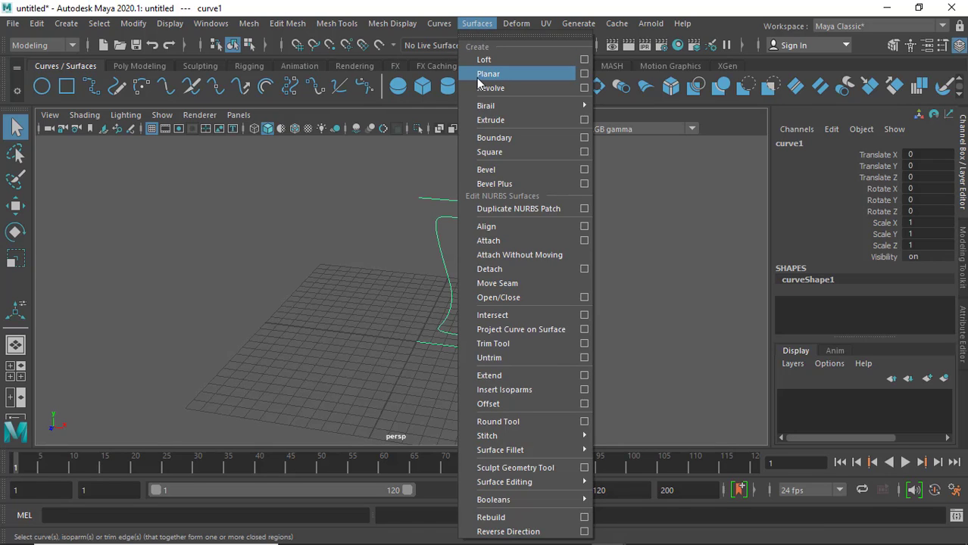
left_click(584, 89)
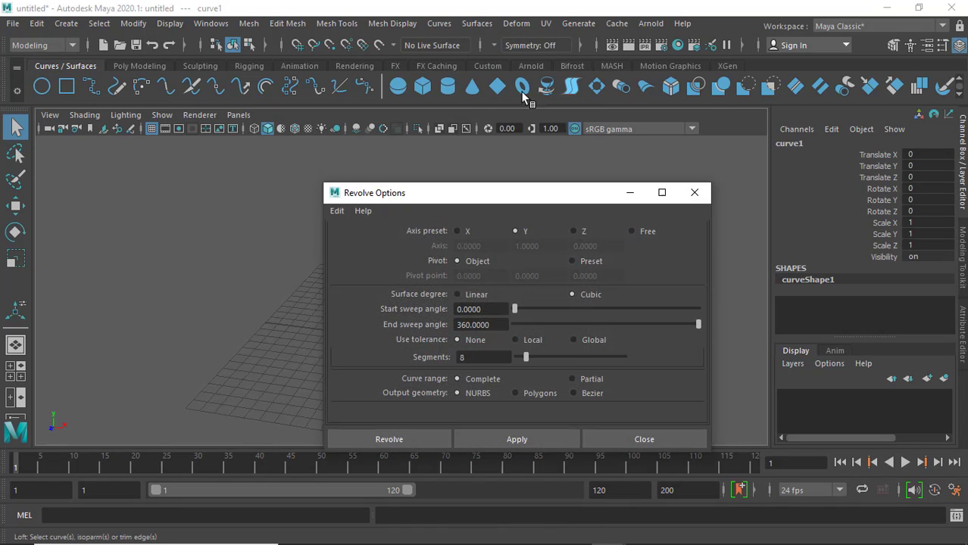
left_click(338, 212)
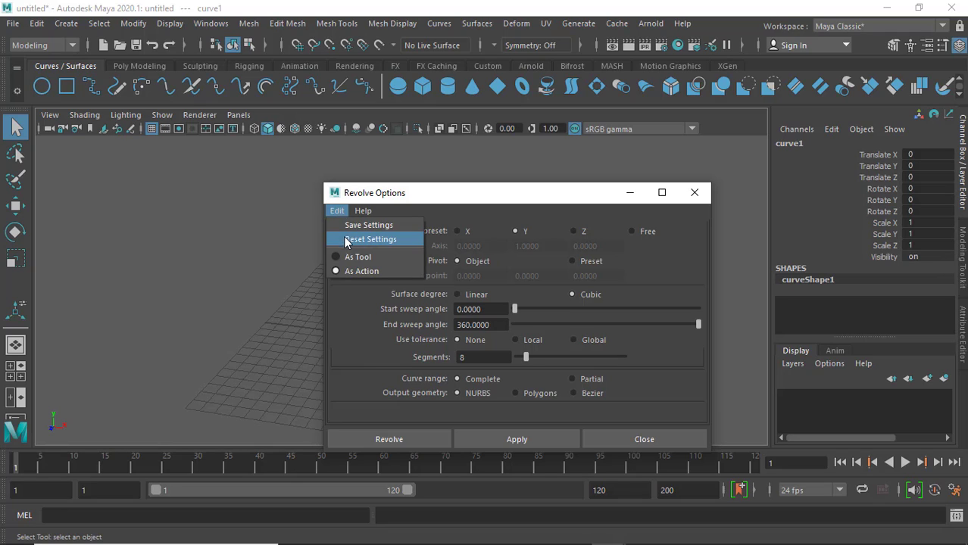
left_click(348, 240)
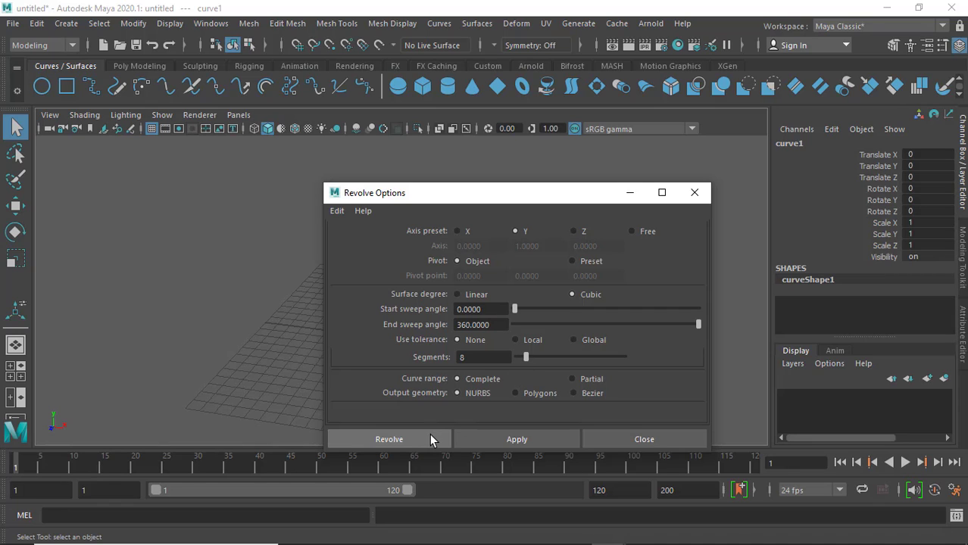
left_click(391, 440)
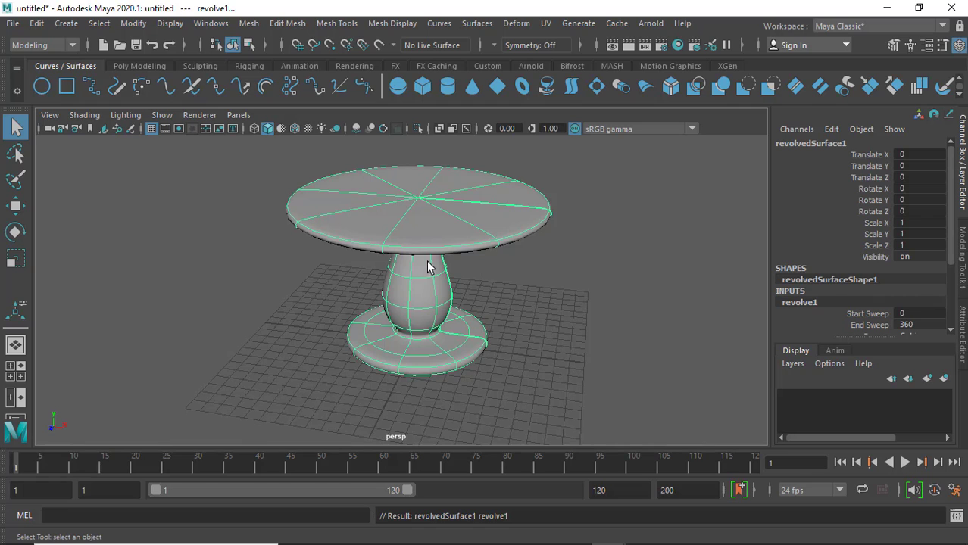
mouse_move(425, 263)
left_mouse_down("alt")
mouse_move(371, 255)
mouse_move(339, 220)
mouse_move(340, 246)
left_mouse_up("alt")
left_click(520, 296)
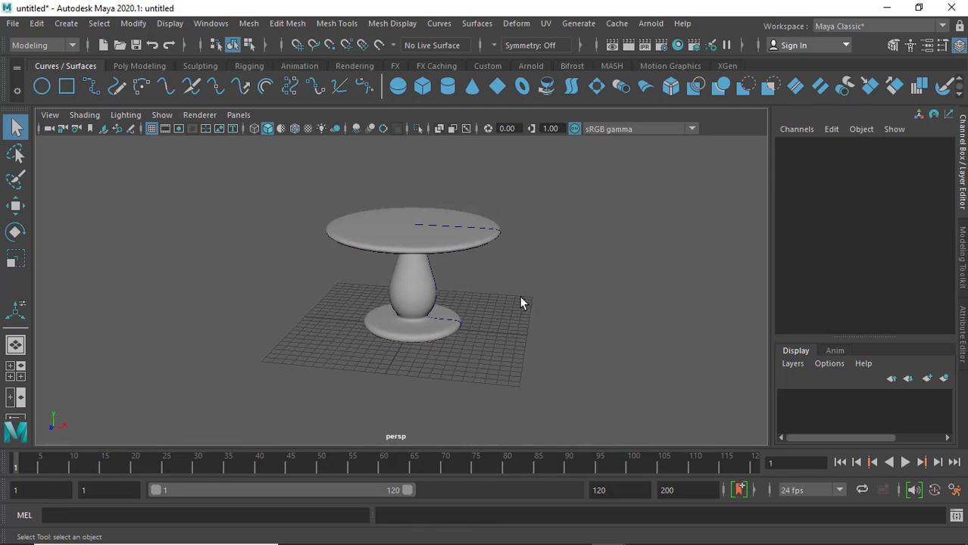
mouse_move(519, 296)
left_mouse_down("alt")
mouse_move(454, 299)
mouse_move(228, 268)
mouse_move(381, 261)
mouse_move(424, 289)
mouse_move(500, 276)
mouse_move(413, 284)
mouse_move(423, 275)
mouse_move(413, 271)
mouse_move(430, 297)
mouse_move(367, 339)
mouse_move(385, 318)
mouse_move(437, 297)
mouse_move(452, 303)
left_mouse_up("alt")
left_click(337, 327)
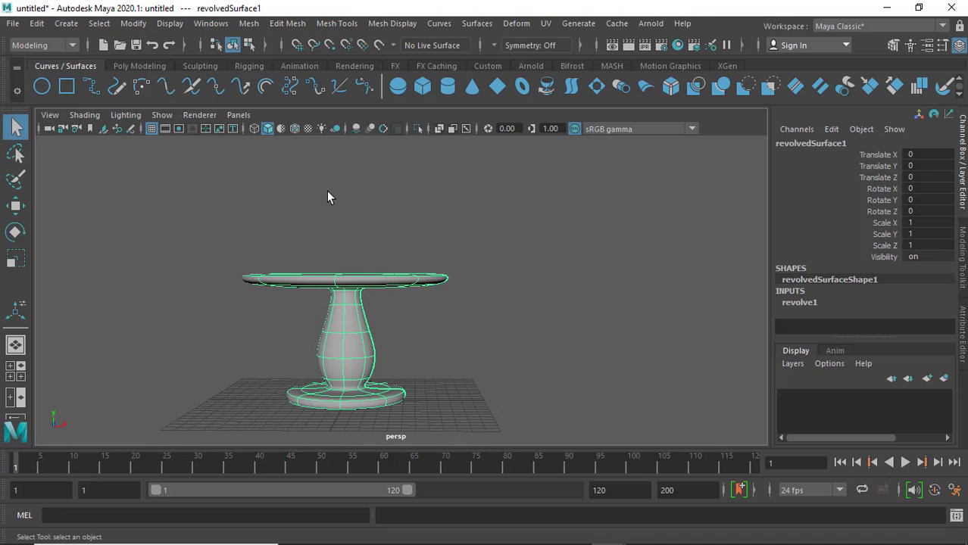
mouse_move(350, 258)
left_mouse_down("alt")
mouse_move(335, 266)
mouse_move(383, 325)
left_mouse_up("alt")
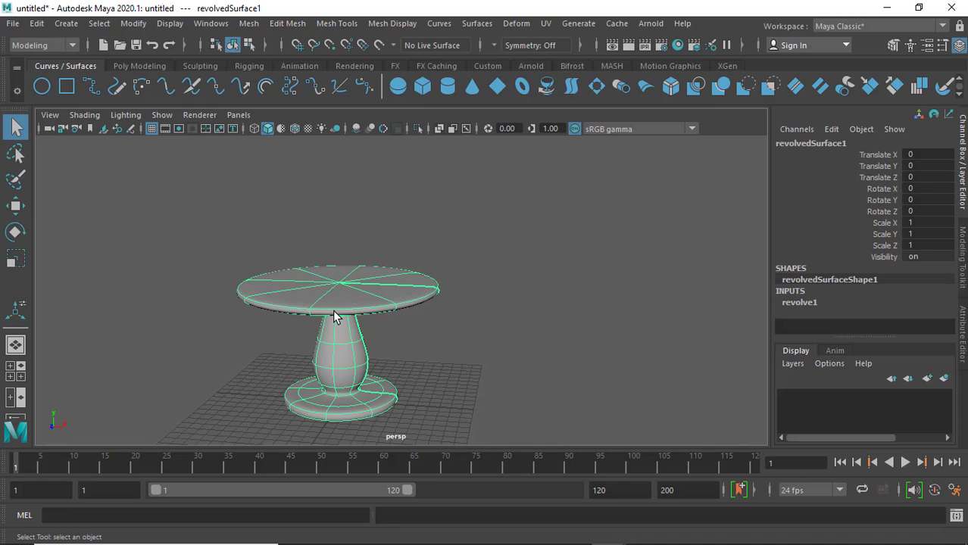
key("w")
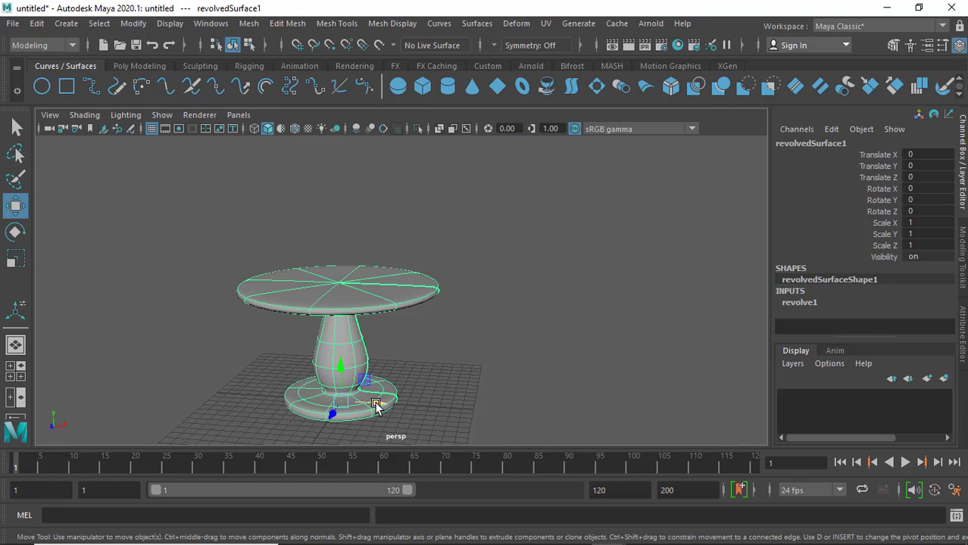
Undo trial moves of the table and curve, then move revolvedSurface1 to Translate X -3.266
left_click_drag(376, 406, 277, 378)
left_click(397, 399)
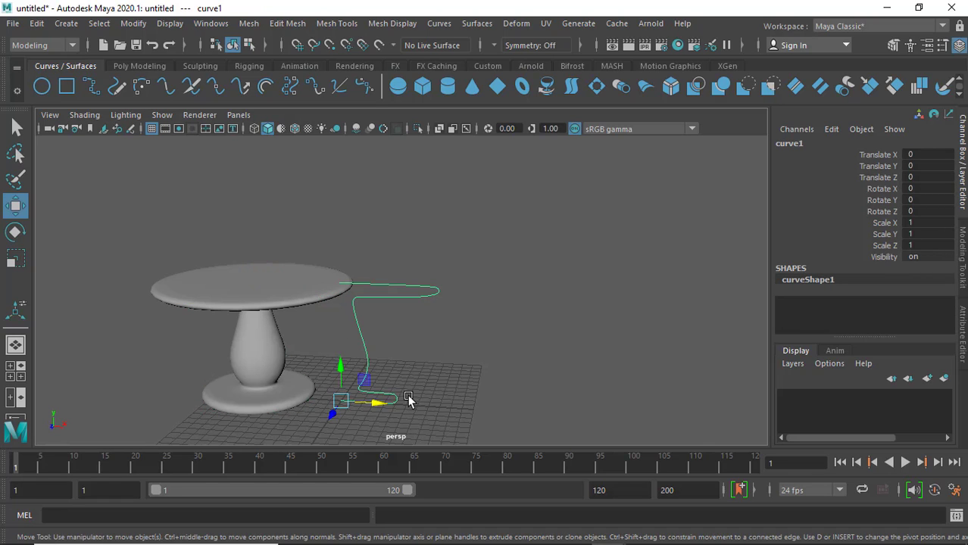
mouse_move(379, 403)
left_mouse_down()
mouse_move(445, 424)
mouse_move(354, 419)
mouse_move(408, 422)
mouse_move(425, 405)
mouse_move(376, 410)
mouse_move(399, 413)
mouse_move(383, 416)
left_mouse_up()
key("ctrl+z")
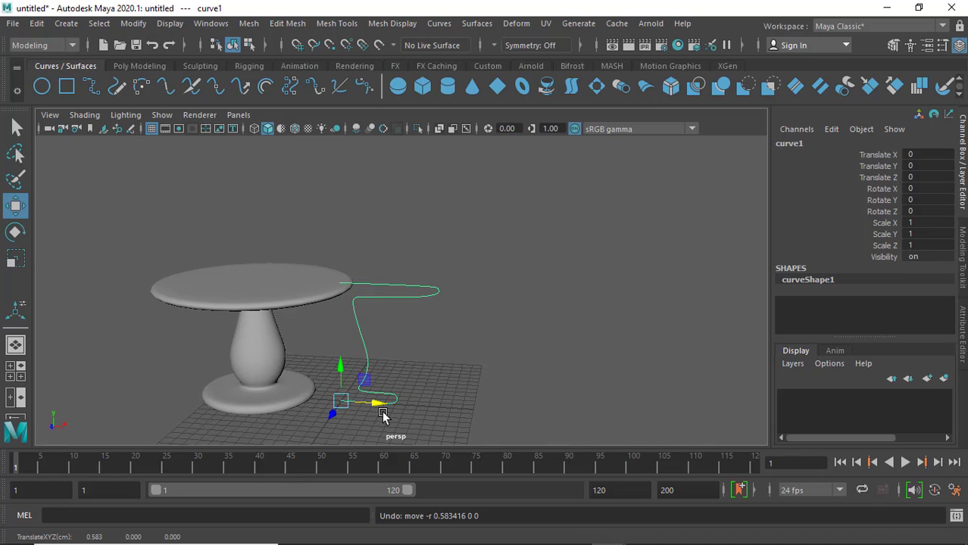
key("ctrl+z")
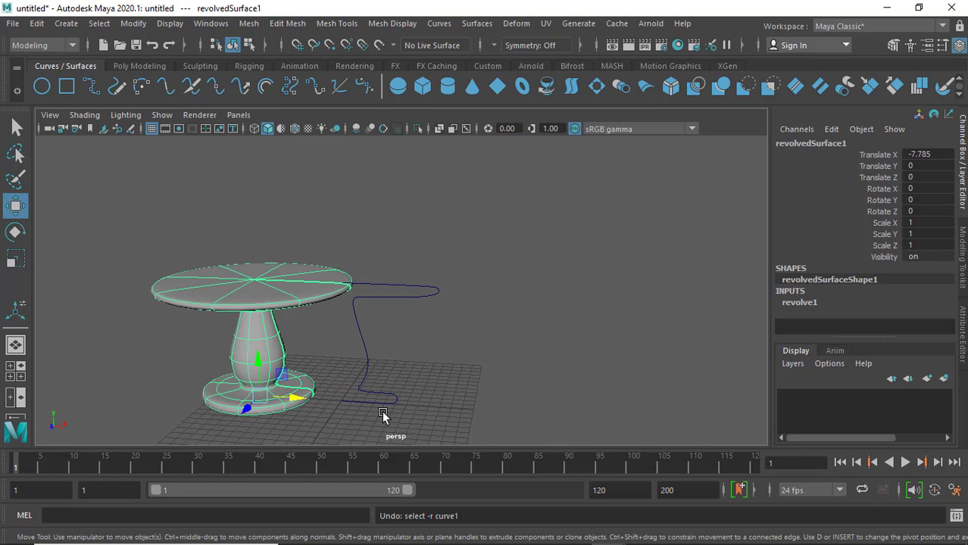
key("ctrl+z")
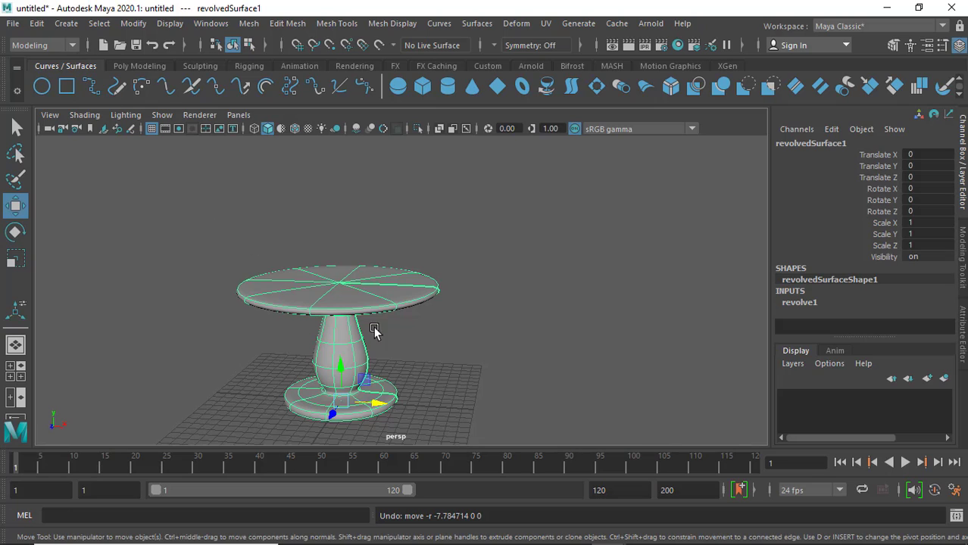
left_click_drag(373, 403, 339, 401)
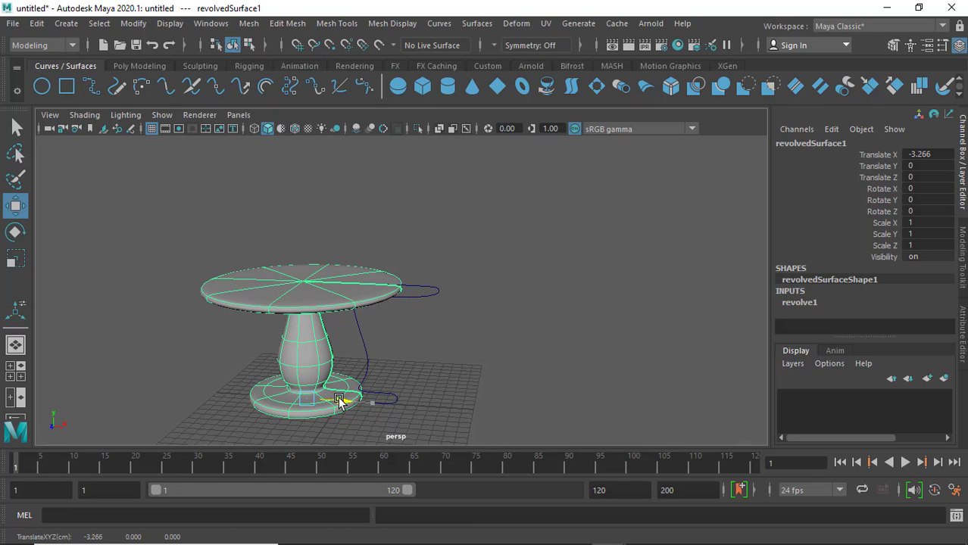
left_click(36, 24)
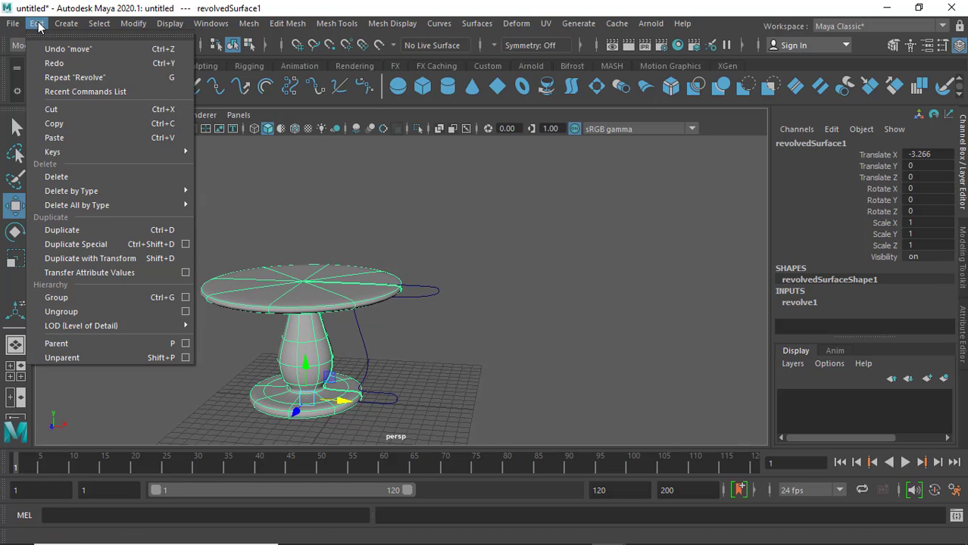
mouse_move(71, 191)
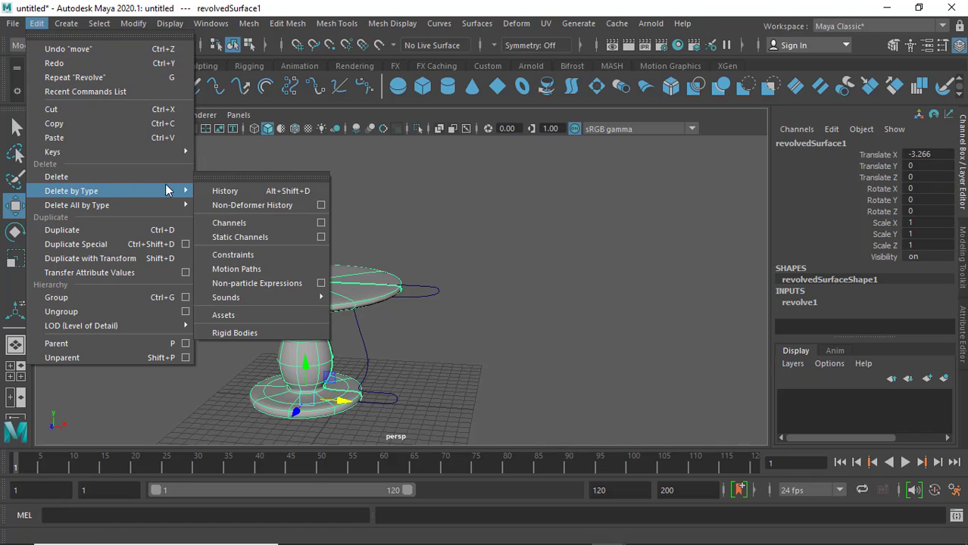
Delete the table's construction history by type, then move the table and curve apart along X
left_click(211, 191)
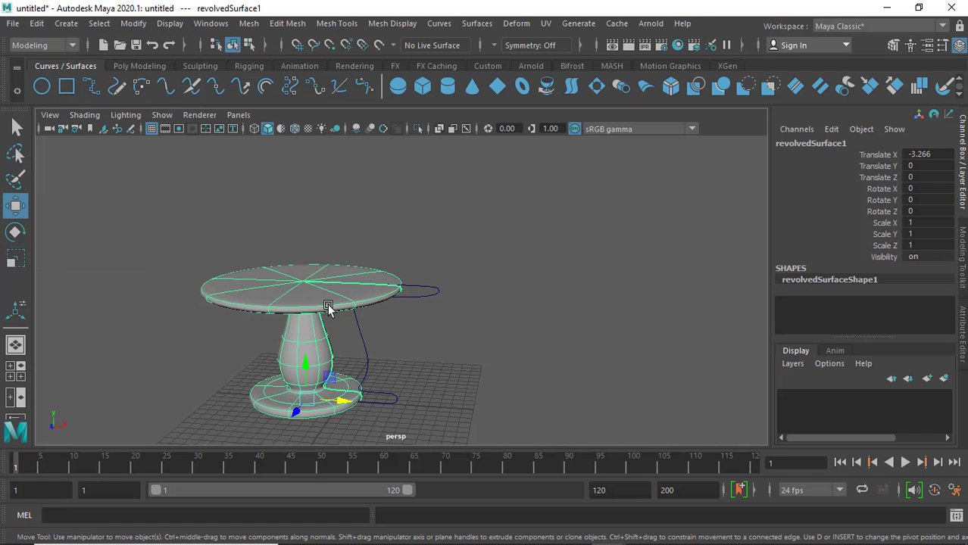
left_click_drag(338, 408, 313, 398)
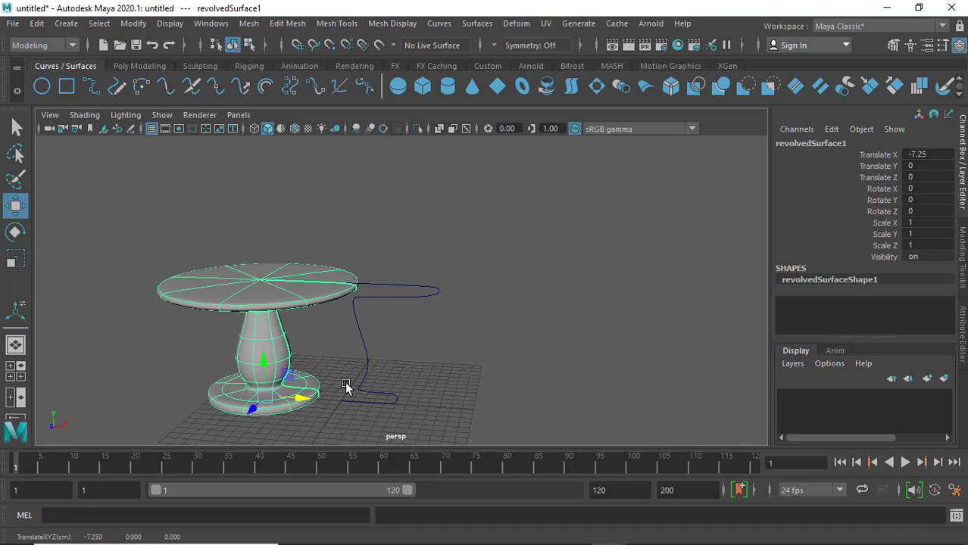
left_click(372, 402)
mouse_move(372, 402)
left_mouse_down()
mouse_move(398, 409)
mouse_move(379, 394)
mouse_move(386, 400)
left_mouse_up()
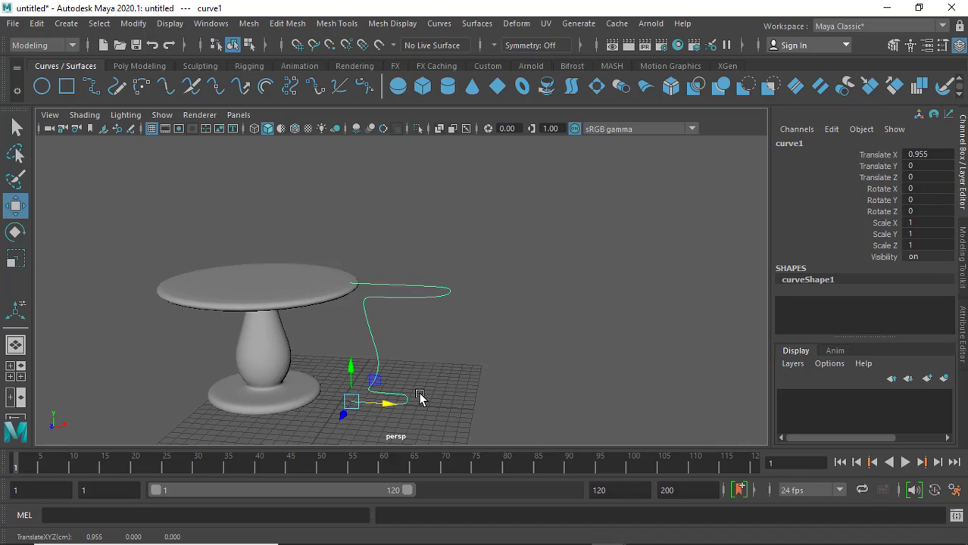
Select the table and slide it right to Translate X 1.942
left_click(418, 392)
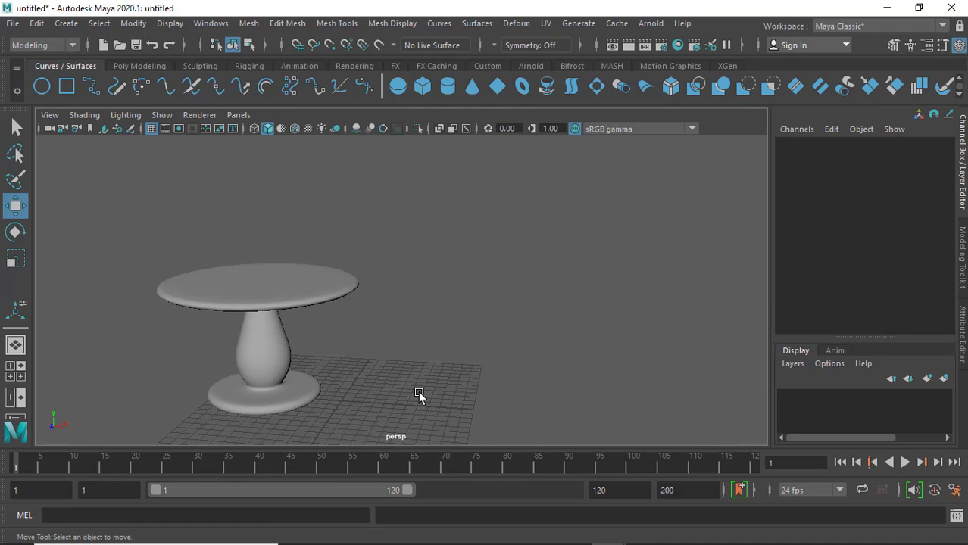
left_click(282, 350)
mouse_move(301, 397)
left_mouse_down()
mouse_move(692, 461)
mouse_move(397, 403)
left_mouse_up()
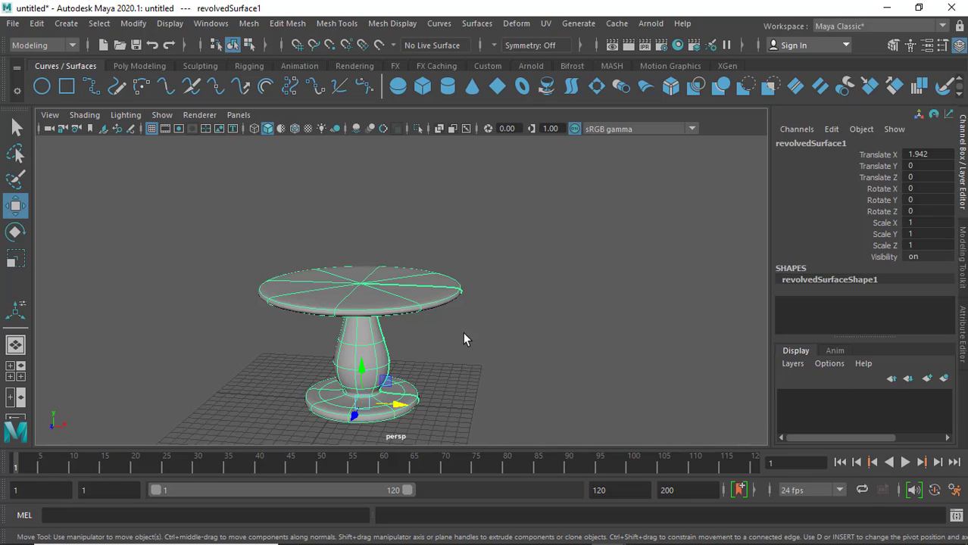
Add display layer layer1 in the Layer Editor and assign revolvedSurface1 to it
left_click(479, 377)
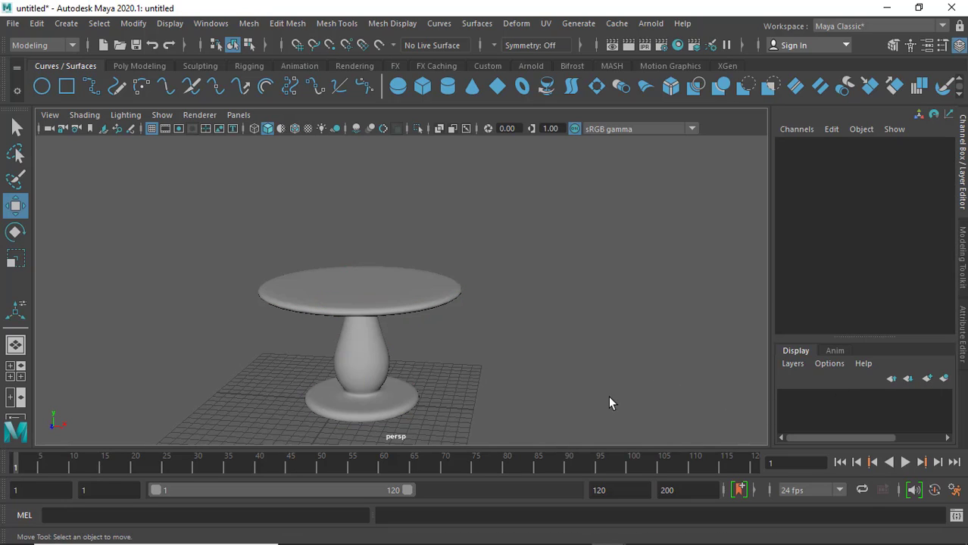
left_click(929, 380)
left_click(418, 273)
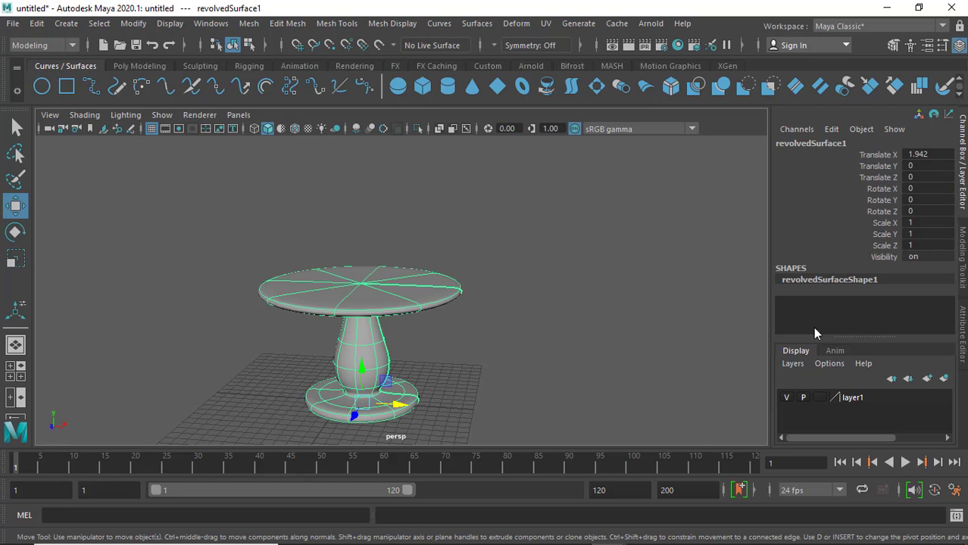
right_click(838, 396)
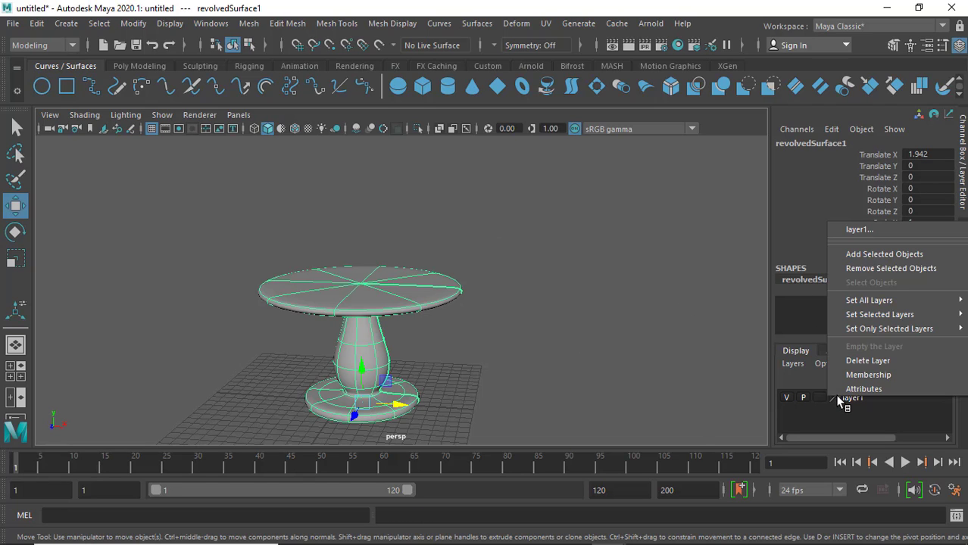
left_click(865, 257)
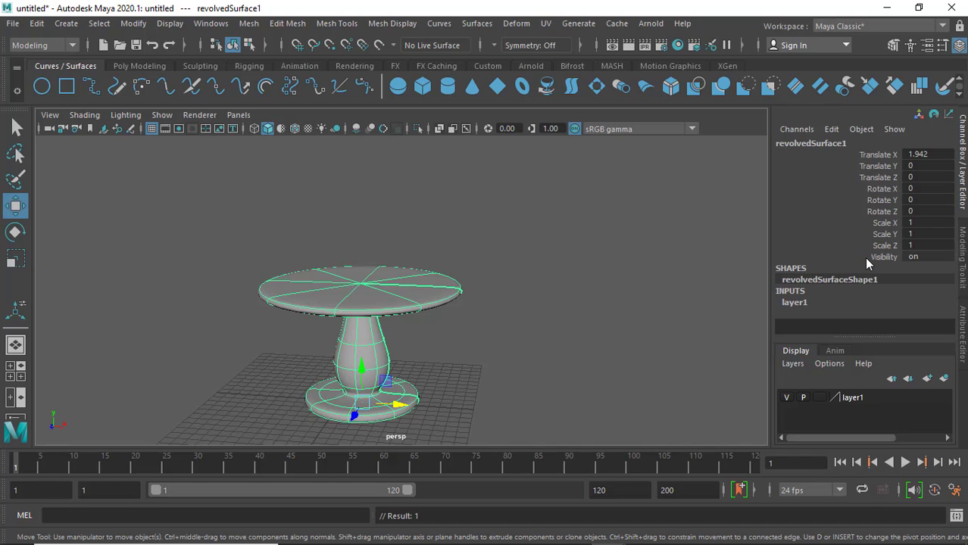
Colour layer1 dark red and switch off its visibility to hide the pedestal table
left_click(786, 398)
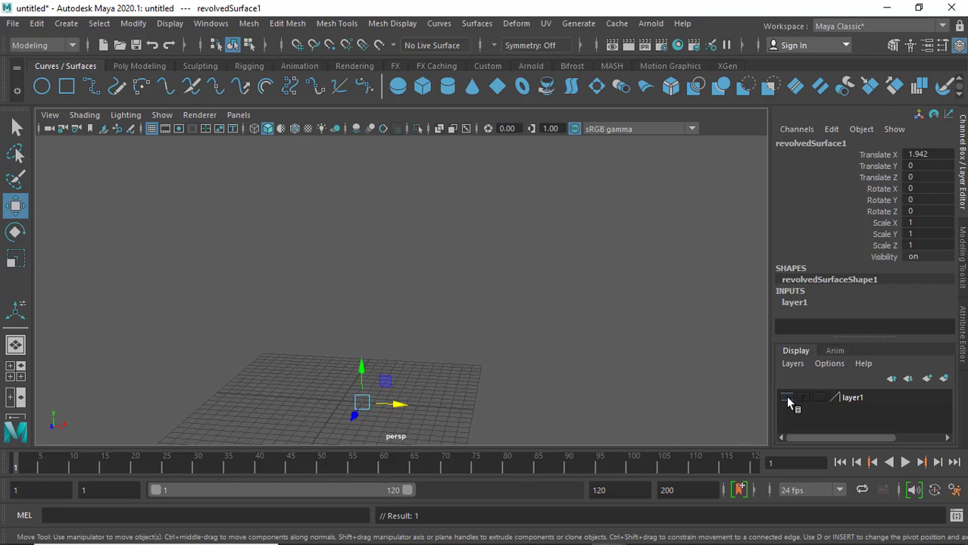
left_click(787, 398)
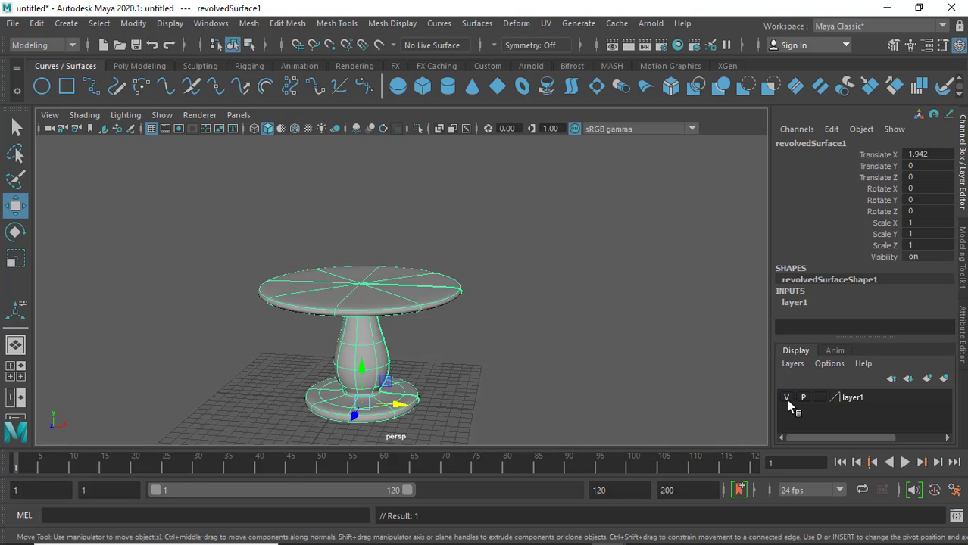
double_click(842, 396)
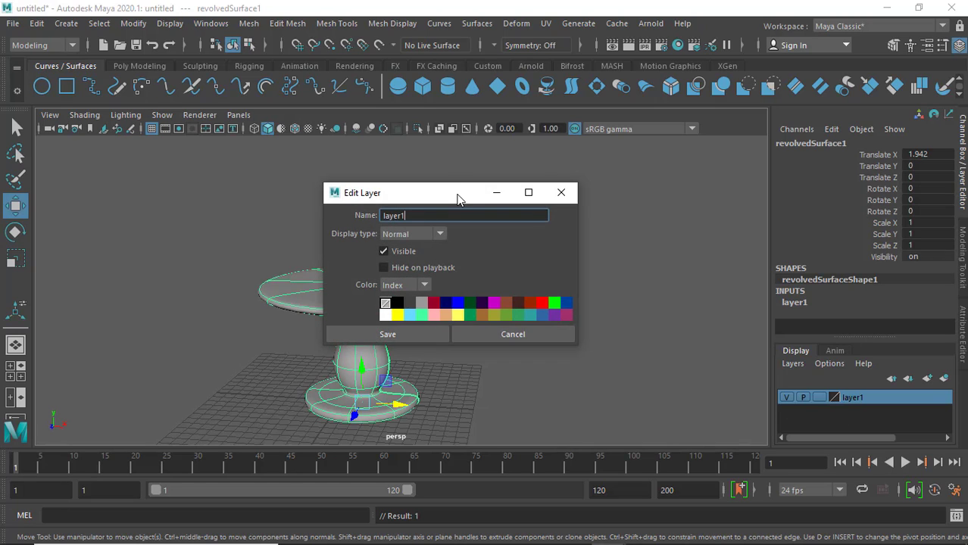
left_click_drag(458, 199, 554, 206)
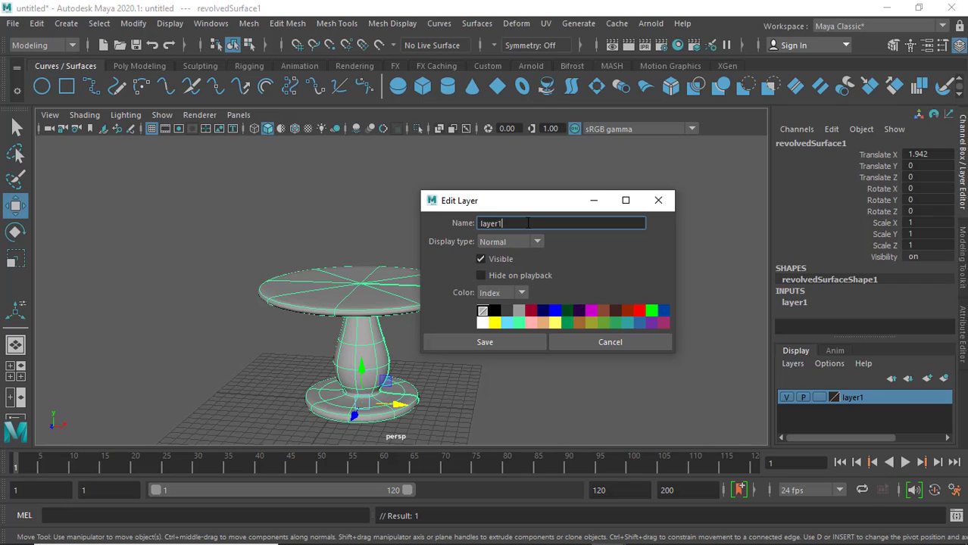
left_click(531, 312)
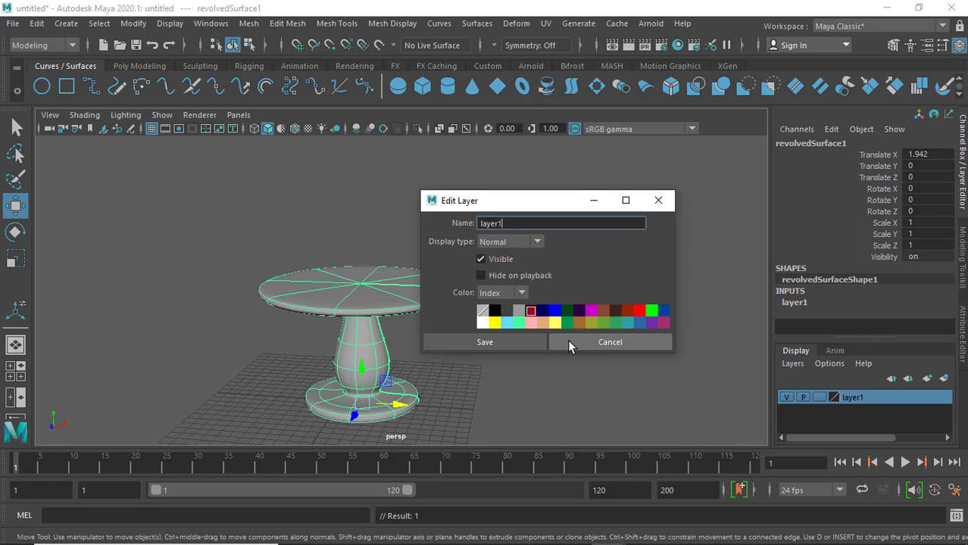
left_click(500, 343)
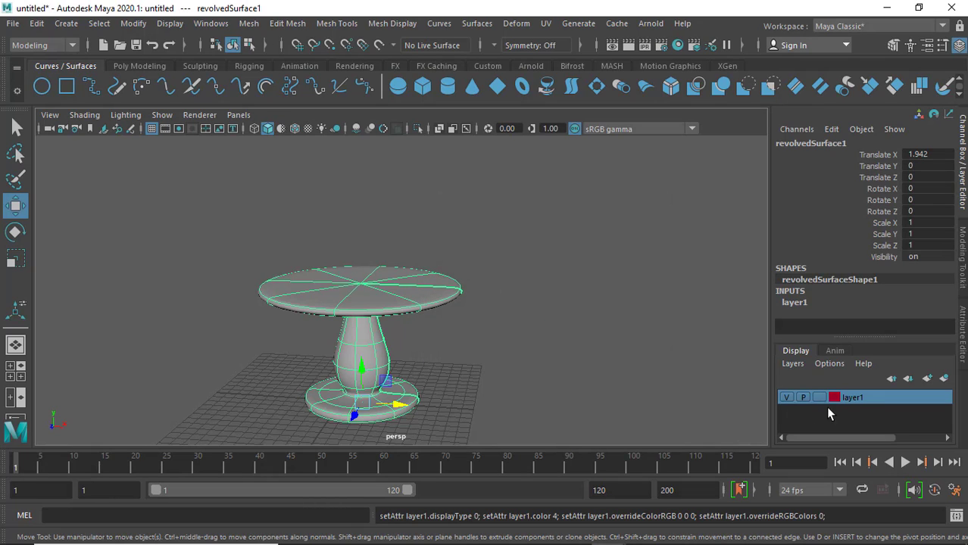
left_click(787, 398)
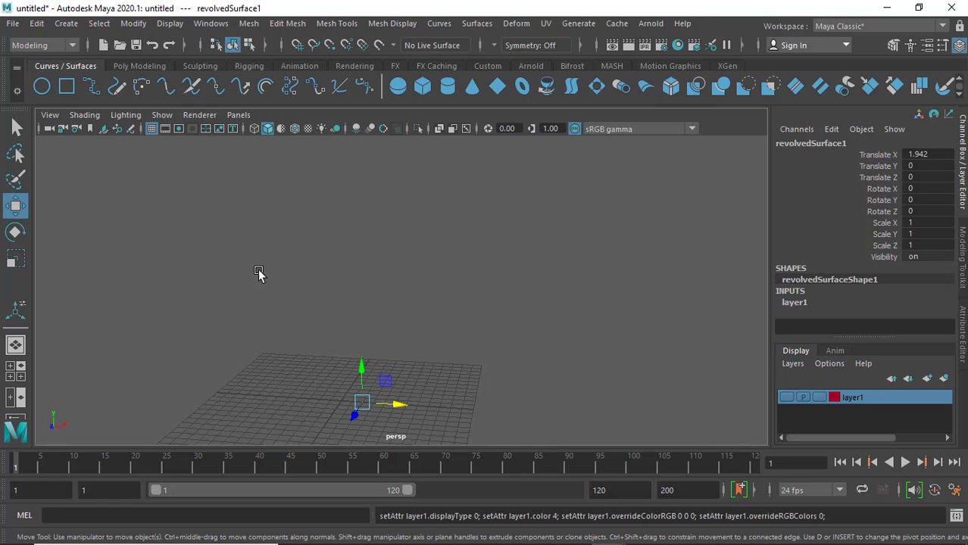
Maximize the front view, deselect the table and pick the CV Curve Tool
key("space")
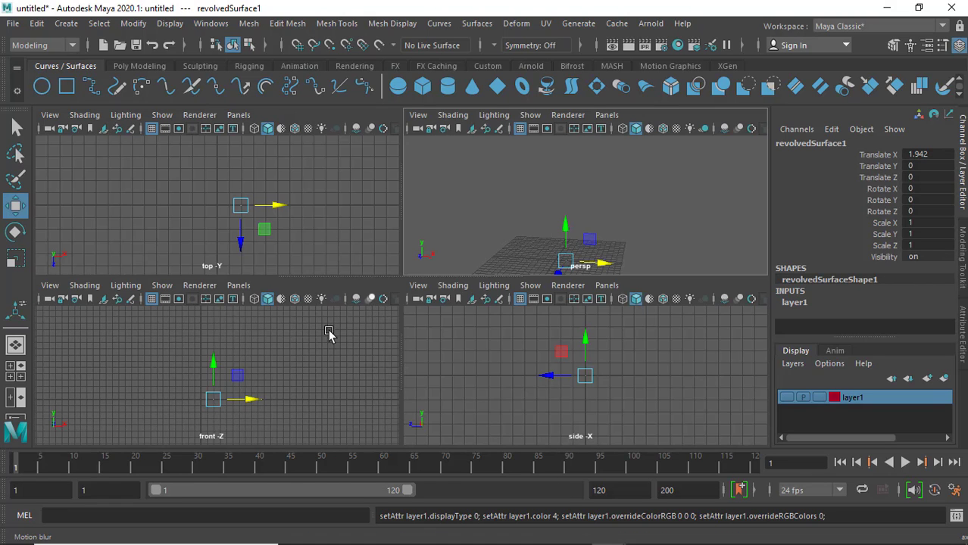
key("space")
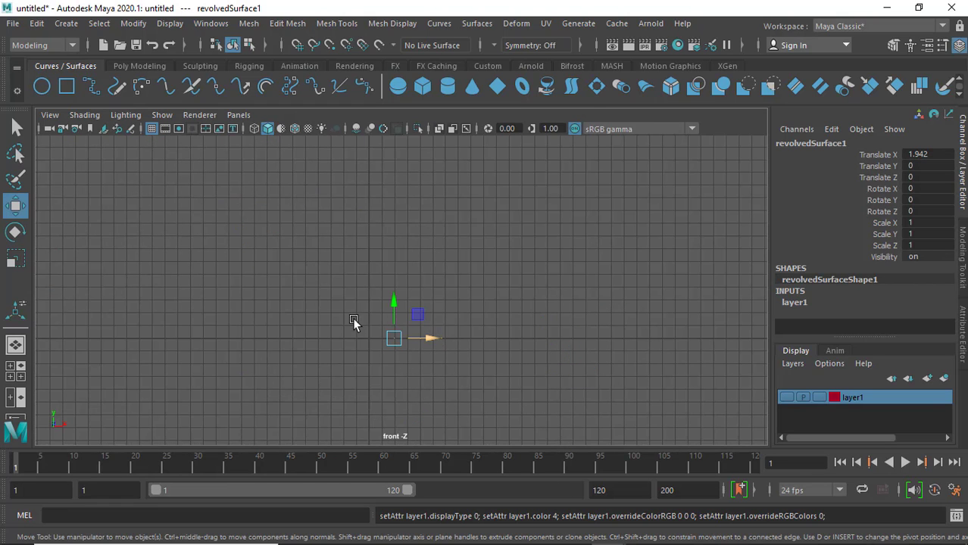
left_click(319, 305)
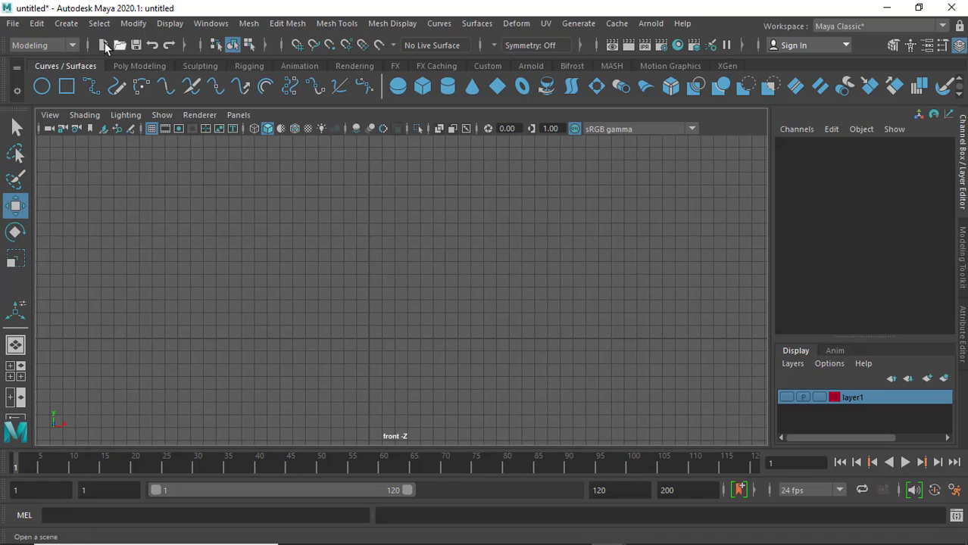
left_click(68, 27)
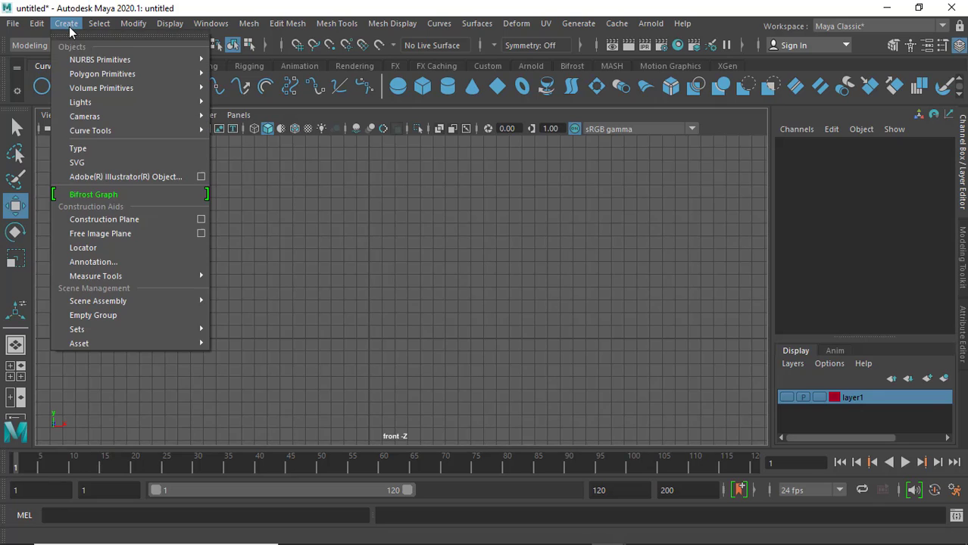
mouse_move(90, 130)
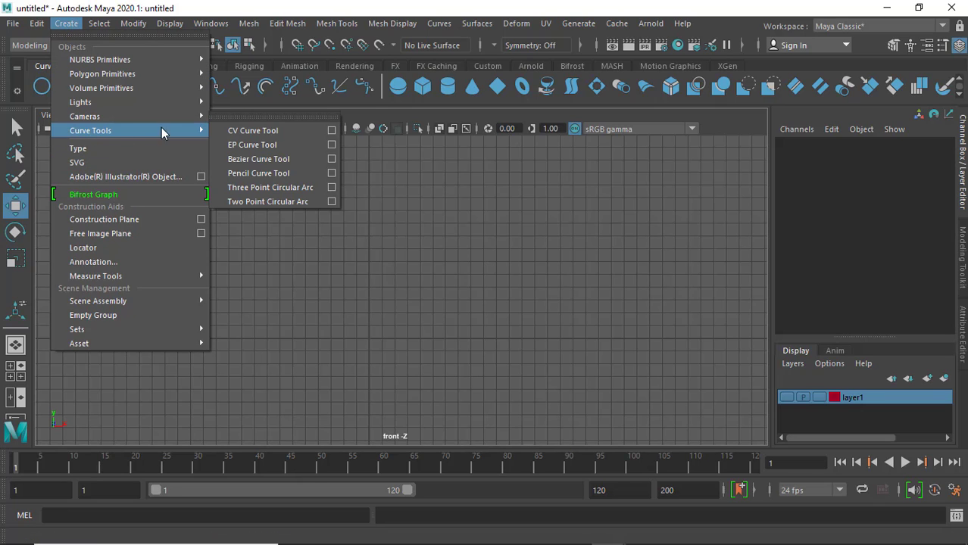
left_click(250, 131)
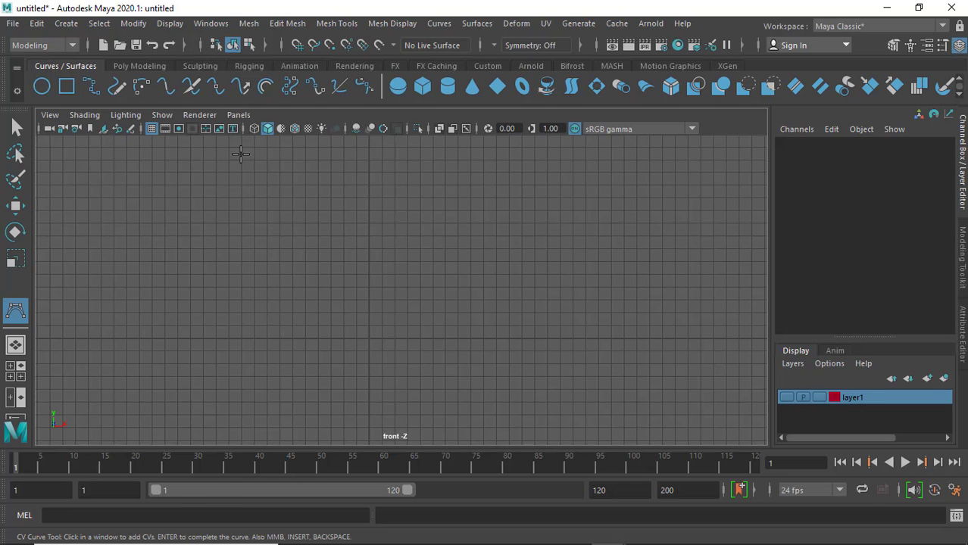
Place CVs from the grid centre outward and back inward to outline the goblet's foot
left_click(369, 338)
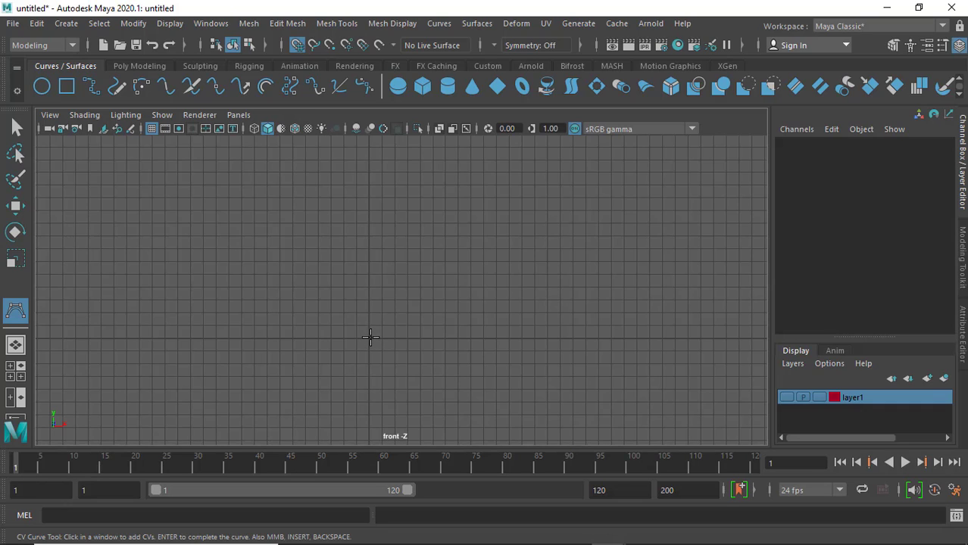
left_click(423, 340)
left_click(438, 341)
left_click(447, 334)
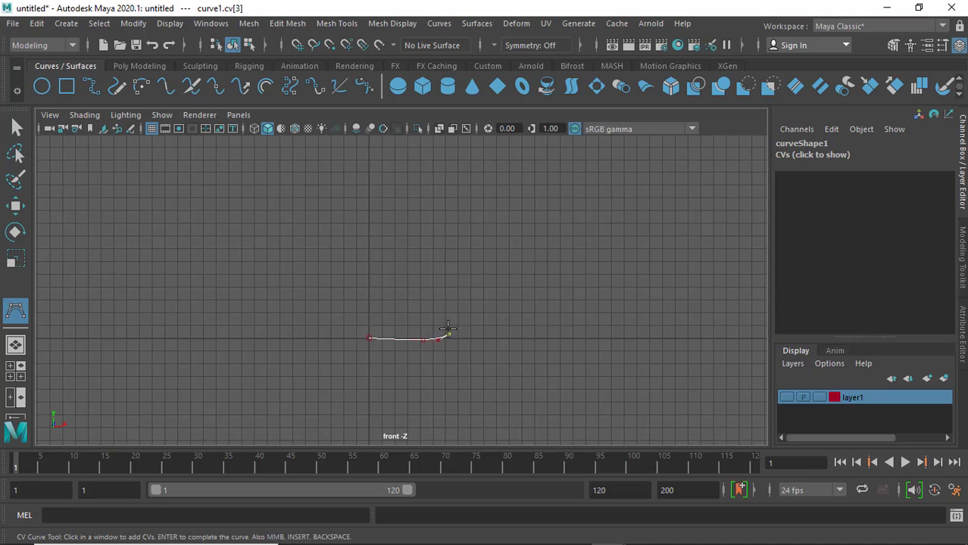
left_click(441, 329)
left_click(417, 327)
left_click(402, 328)
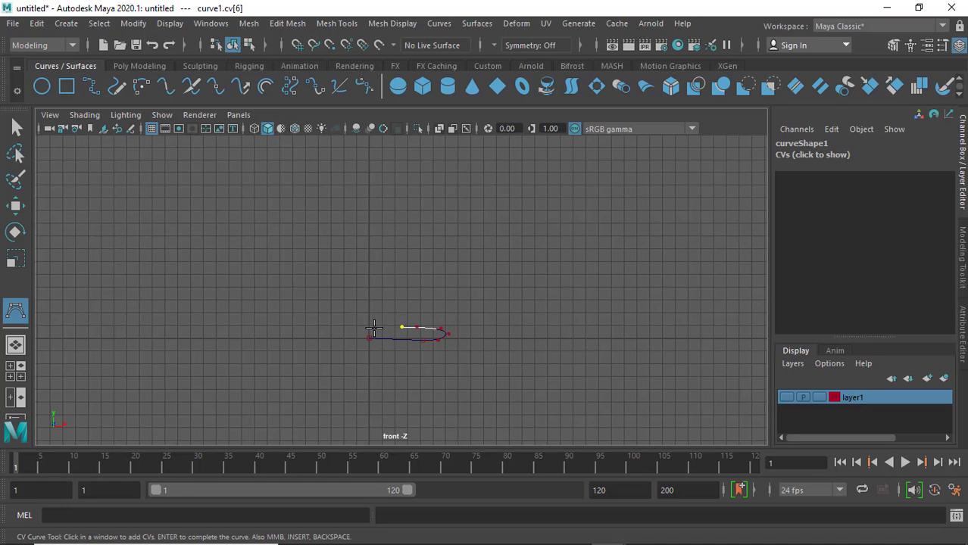
left_click(382, 326)
Add CVs up the stem and flaring out along the bowl's outer wall to the rim
left_click(386, 312)
left_click(389, 291)
left_click(389, 273)
left_click(386, 262)
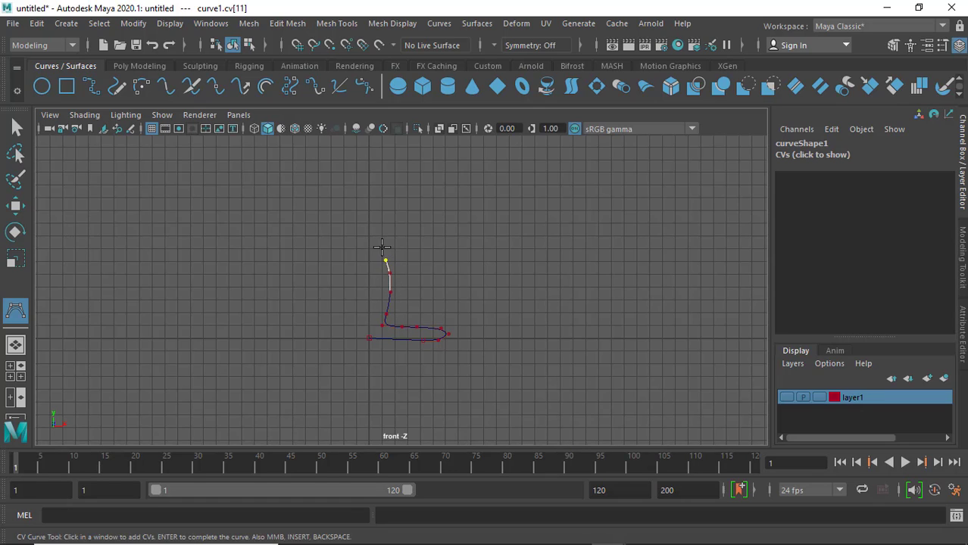
left_click(384, 242)
left_click(409, 227)
left_click(434, 212)
left_click(441, 195)
left_click(446, 172)
left_click(446, 162)
left_click(447, 157)
left_click(447, 152)
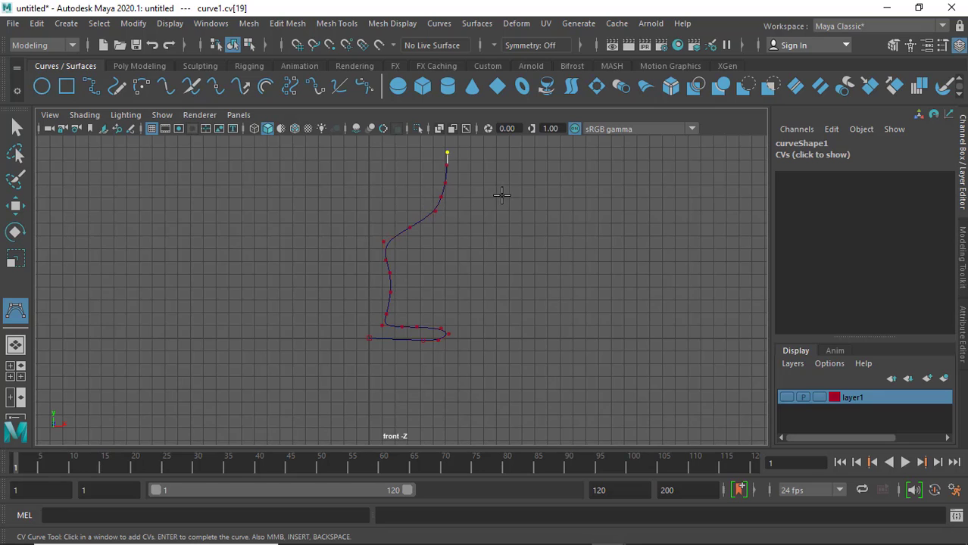
Continue the CVs from the rim down the inner bowl wall to the centre axis
middle_click_drag(513, 278, 516, 347, "alt")
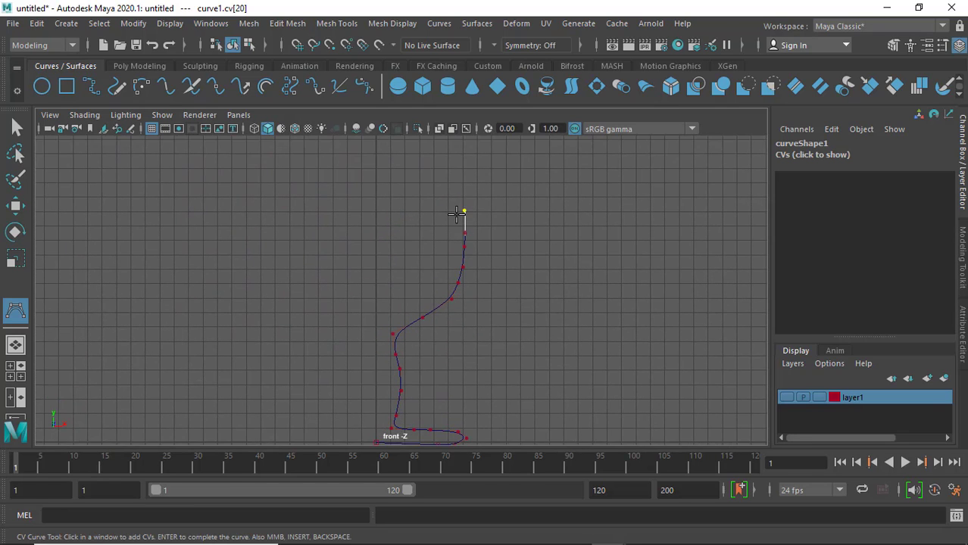
left_click(454, 231)
left_click(453, 250)
left_click(450, 267)
left_click(433, 295)
left_click(416, 308)
left_click(395, 319)
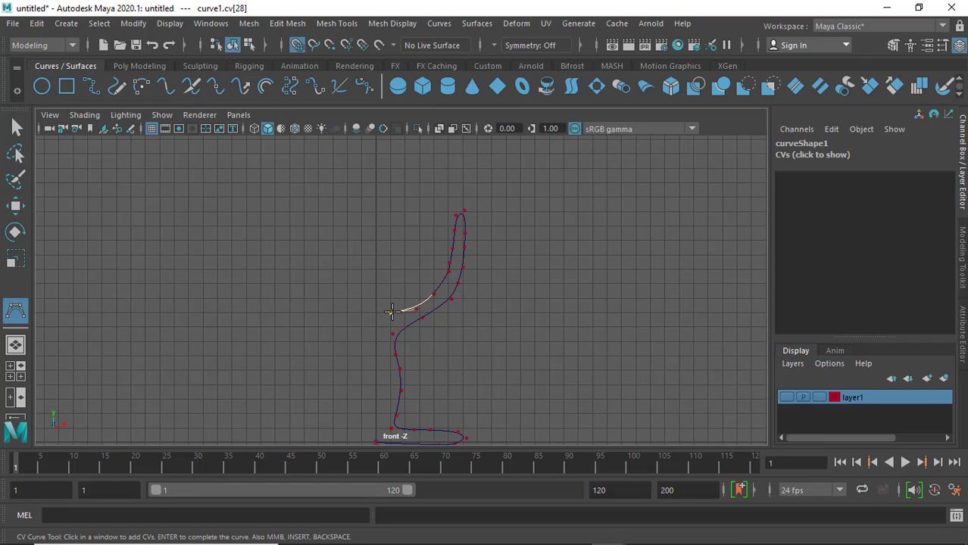
left_click(392, 312)
left_click(376, 312)
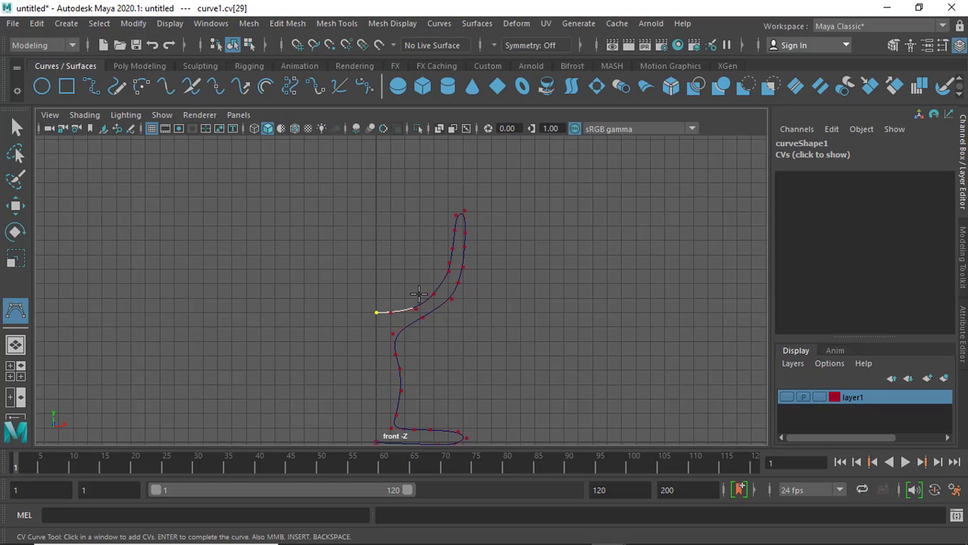
key("space")
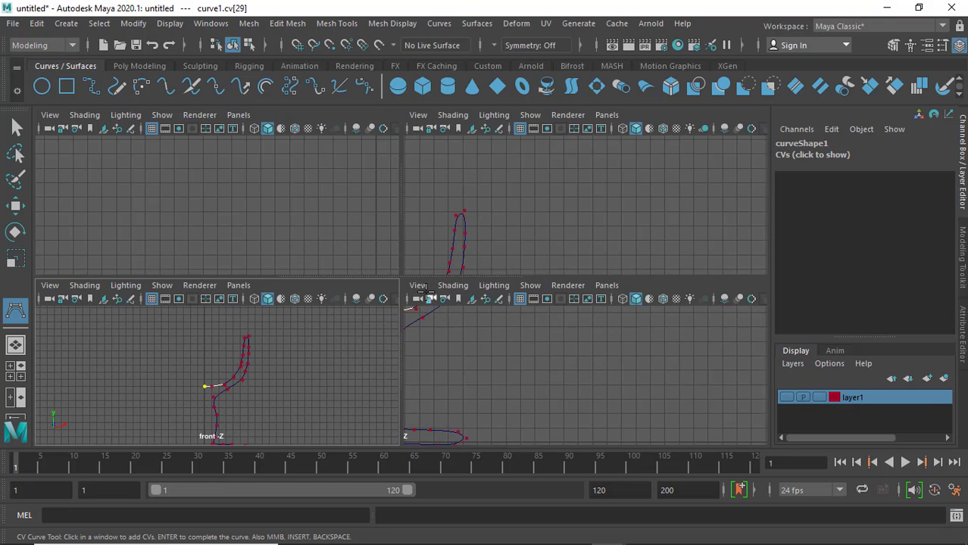
key("shift+a")
key("space")
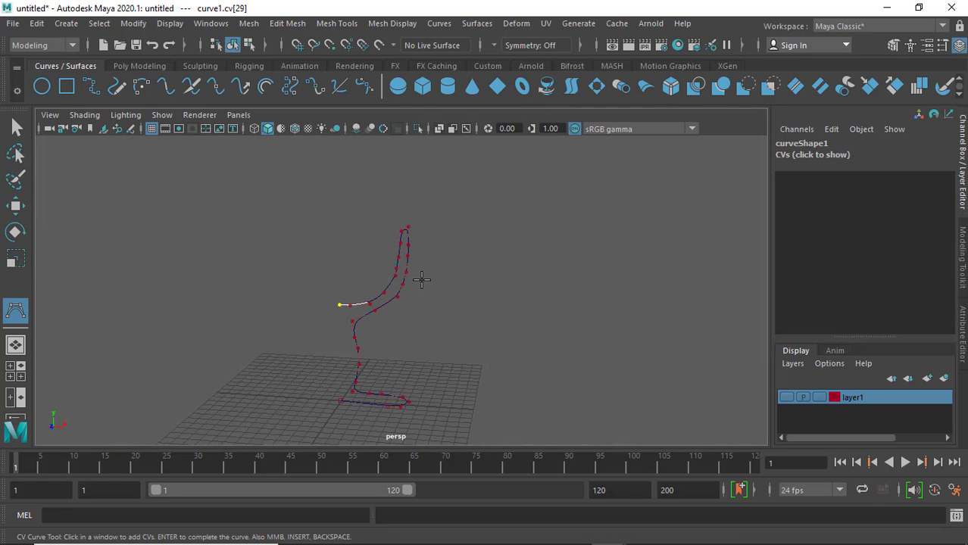
key("t")
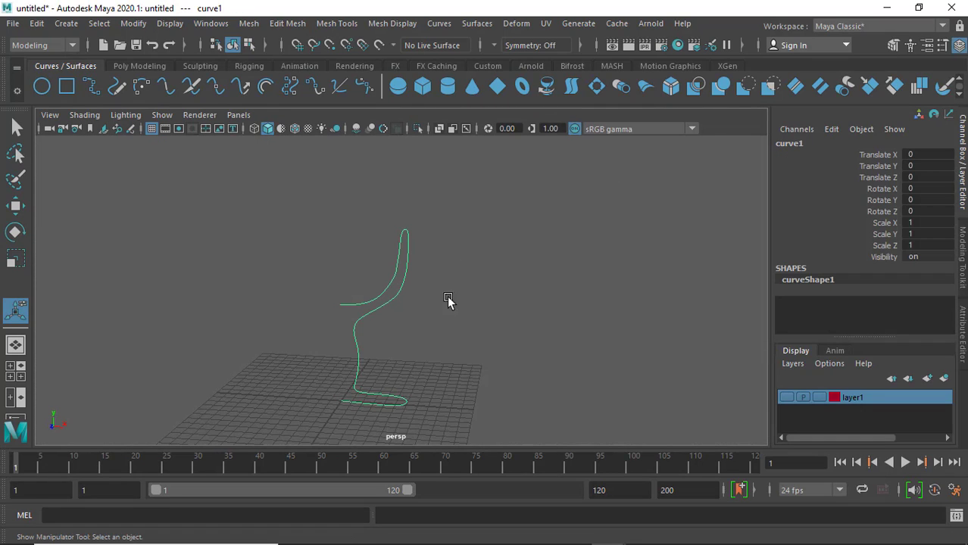
left_click(545, 88)
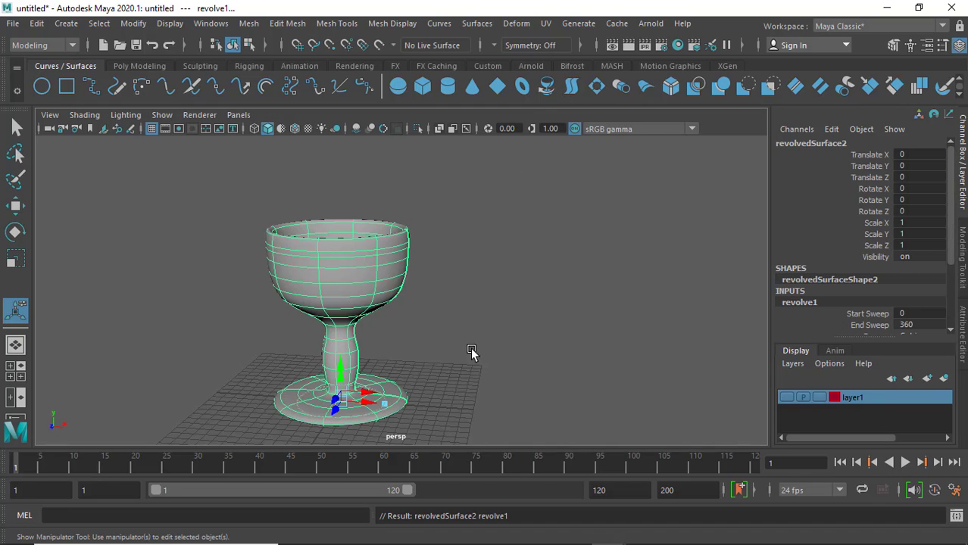
mouse_move(443, 268)
left_mouse_down("alt")
mouse_move(411, 281)
mouse_move(405, 268)
mouse_move(447, 240)
left_mouse_up("alt")
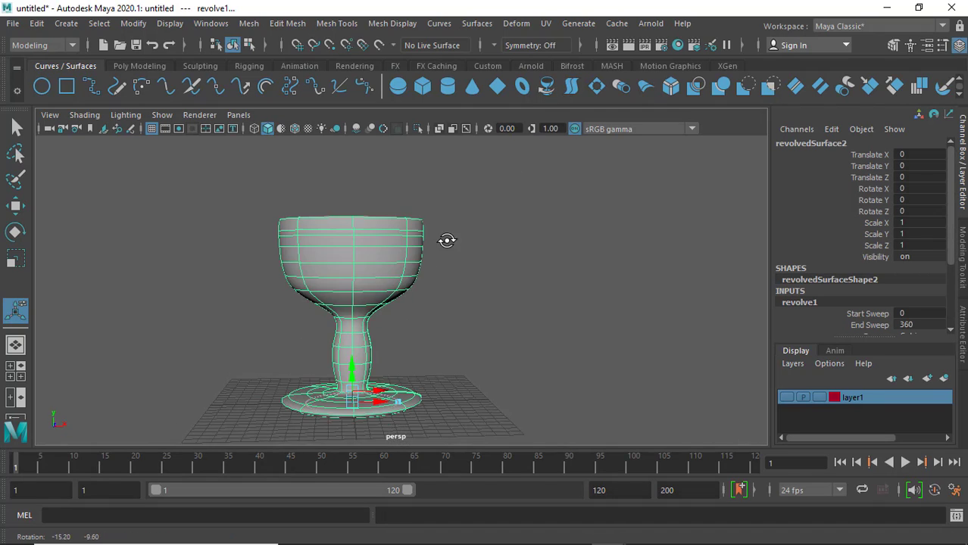
left_click(352, 370)
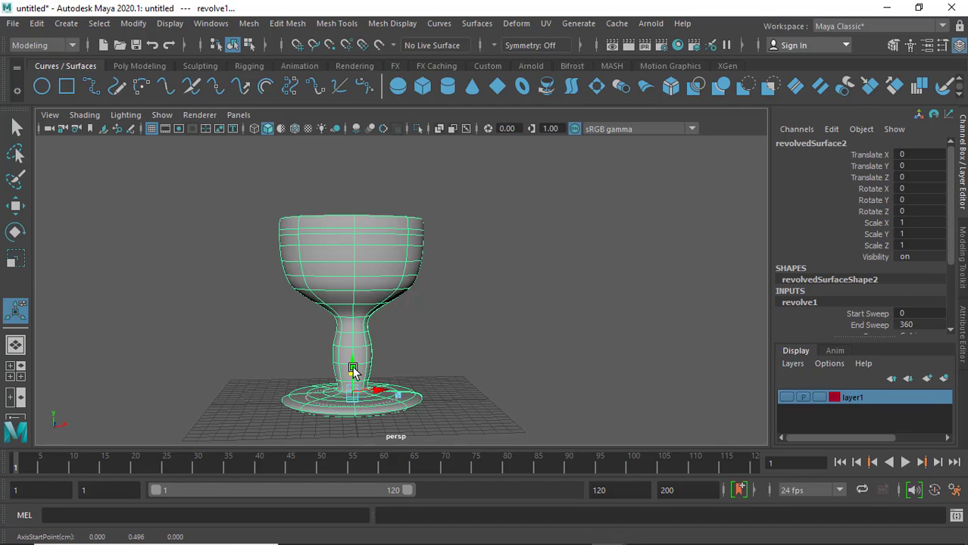
left_click(424, 338)
mouse_move(415, 331)
left_mouse_down("alt")
mouse_move(356, 360)
mouse_move(399, 412)
mouse_move(380, 360)
mouse_move(428, 320)
mouse_move(381, 340)
mouse_move(376, 352)
left_mouse_up("alt")
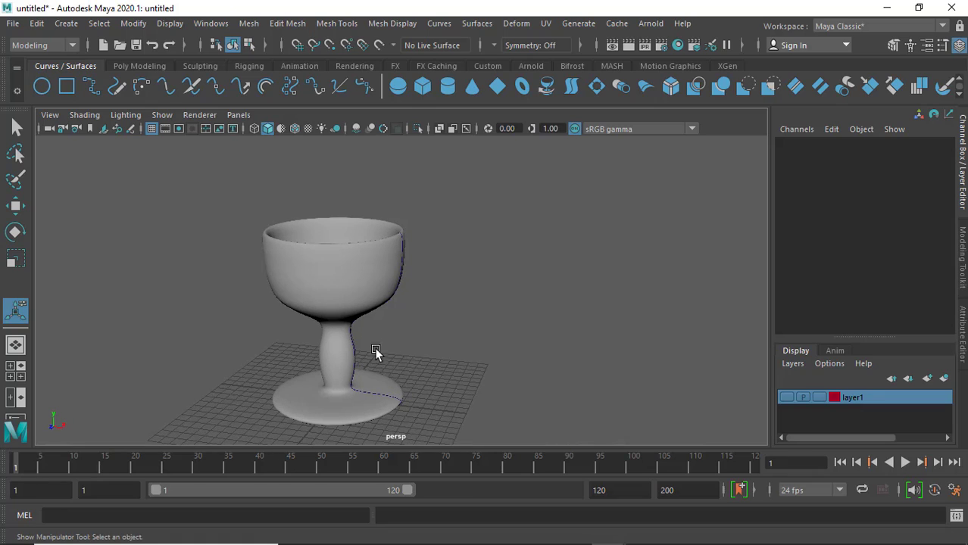
left_click(394, 400)
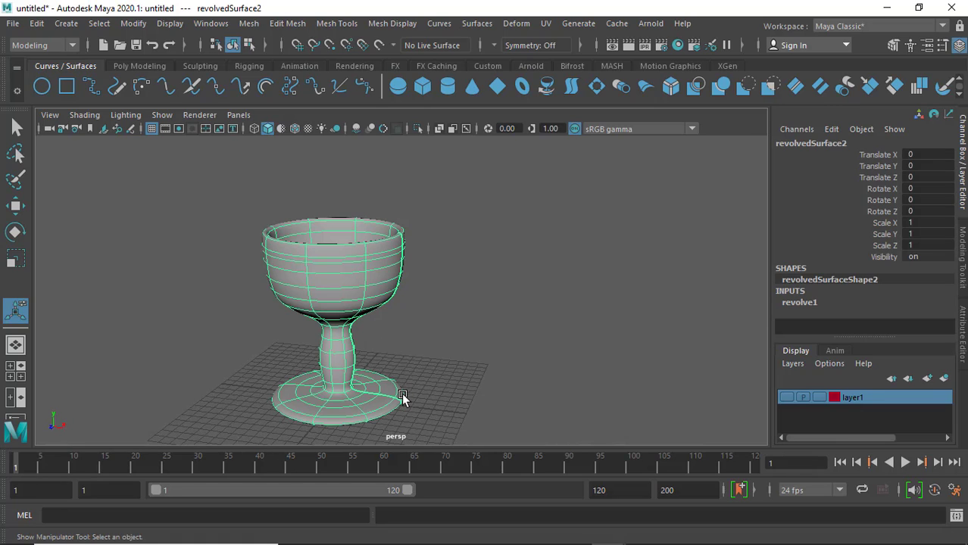
left_click(352, 395, "shift")
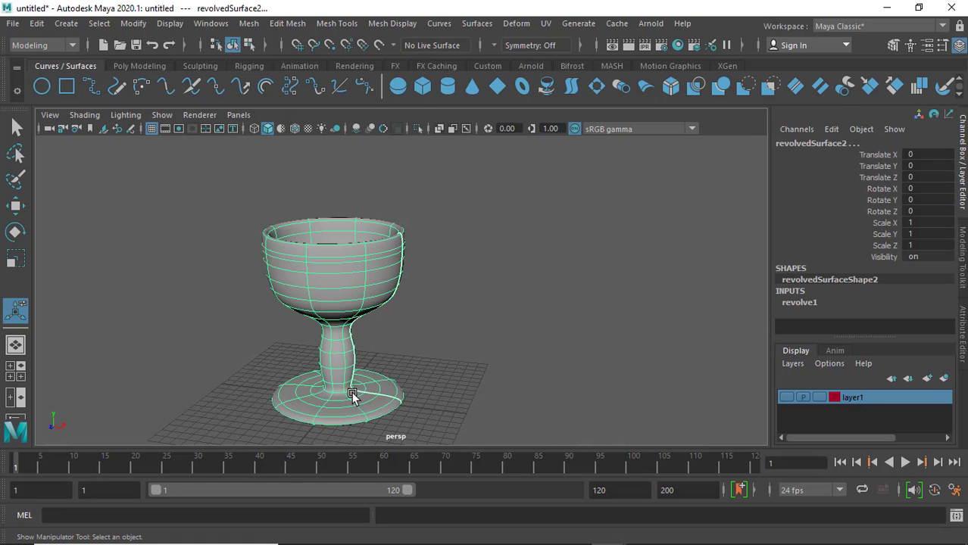
left_click(480, 433)
left_click(353, 391)
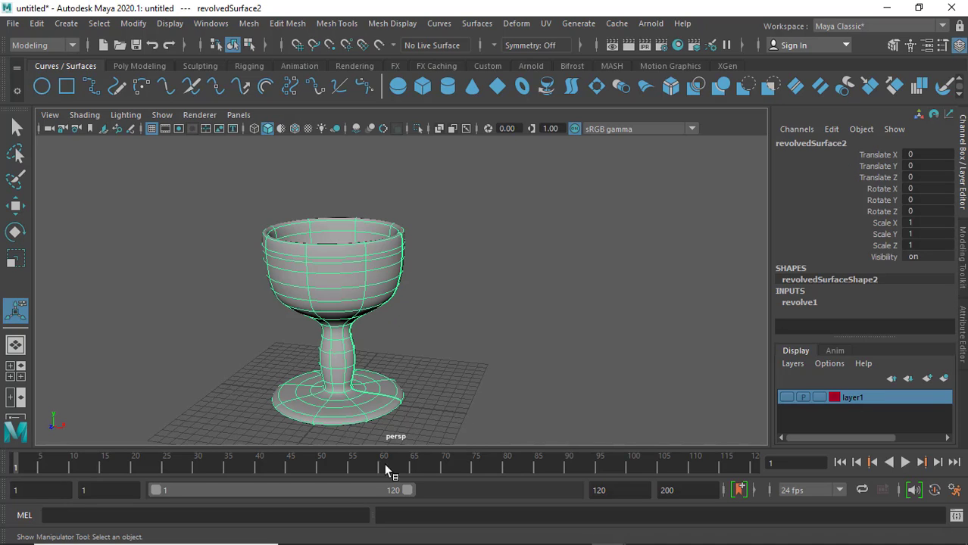
Slide the goblet left along X away from its curve and delete its history
key("w")
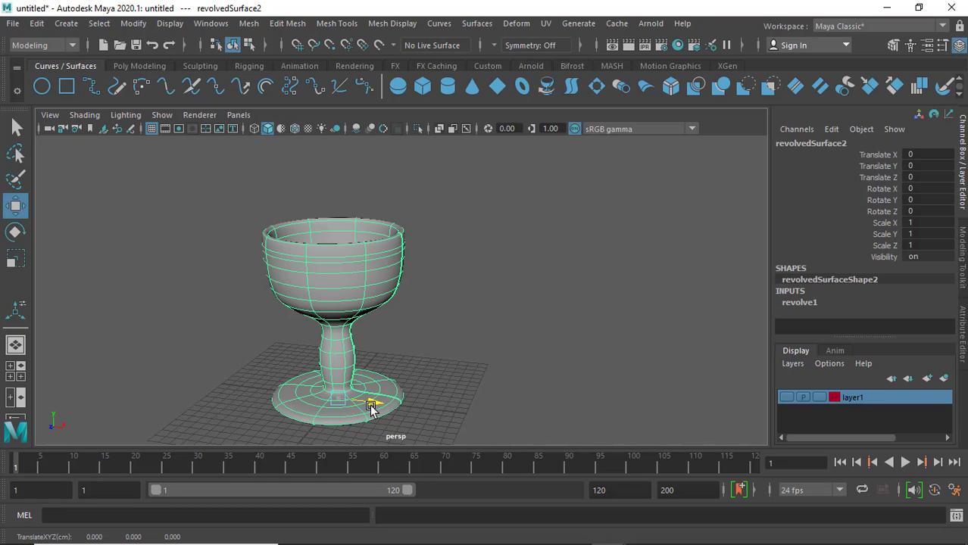
left_click_drag(371, 407, 302, 397)
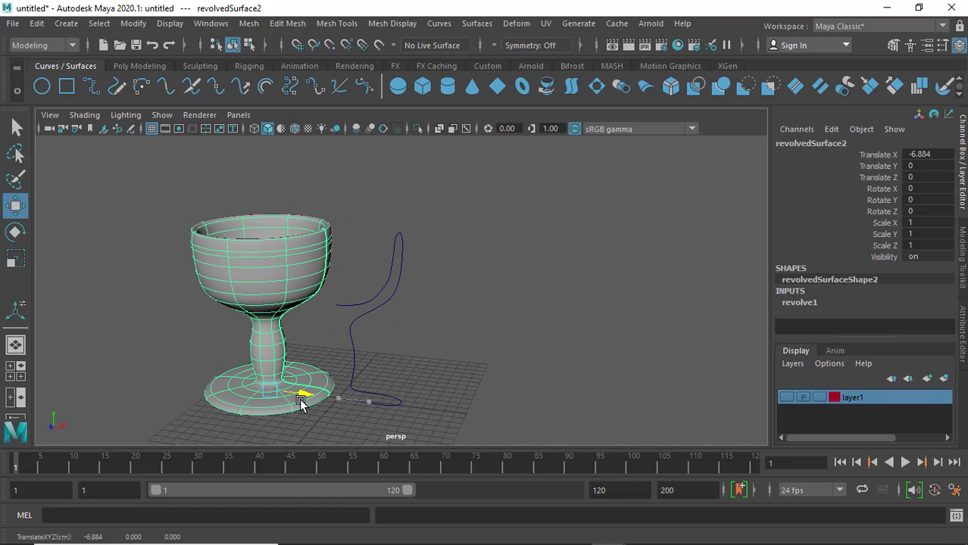
left_click(36, 23)
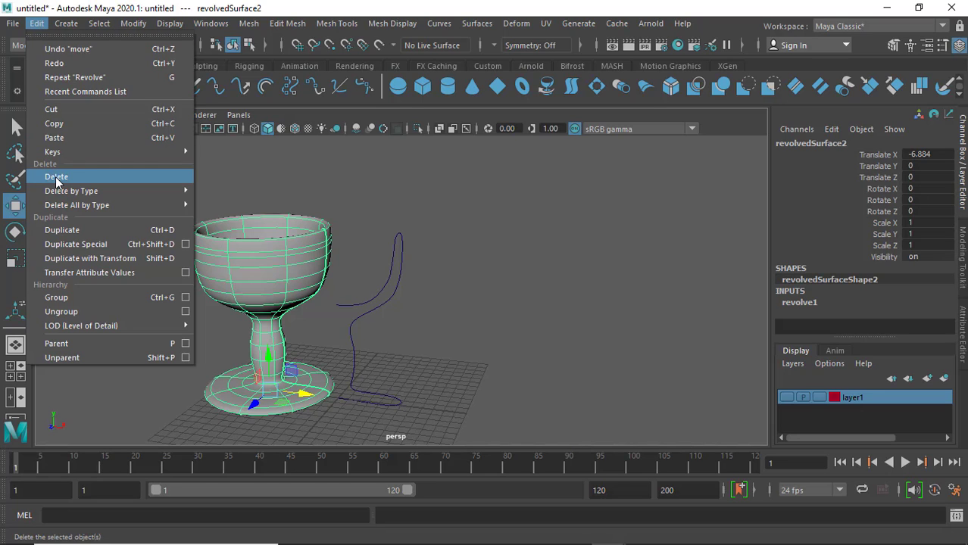
mouse_move(71, 191)
left_click(233, 191)
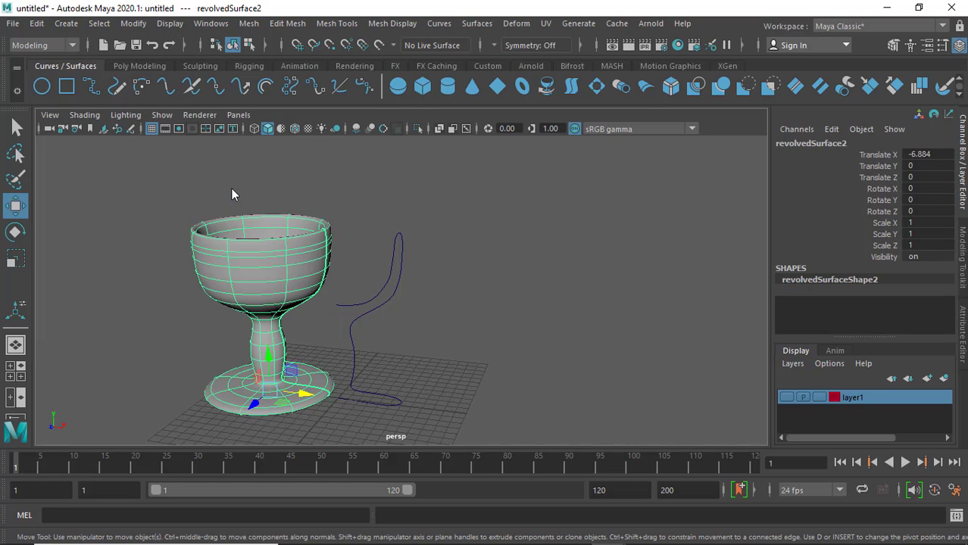
Select the profile curve, then reselect the goblet
left_click_drag(372, 276, 471, 348)
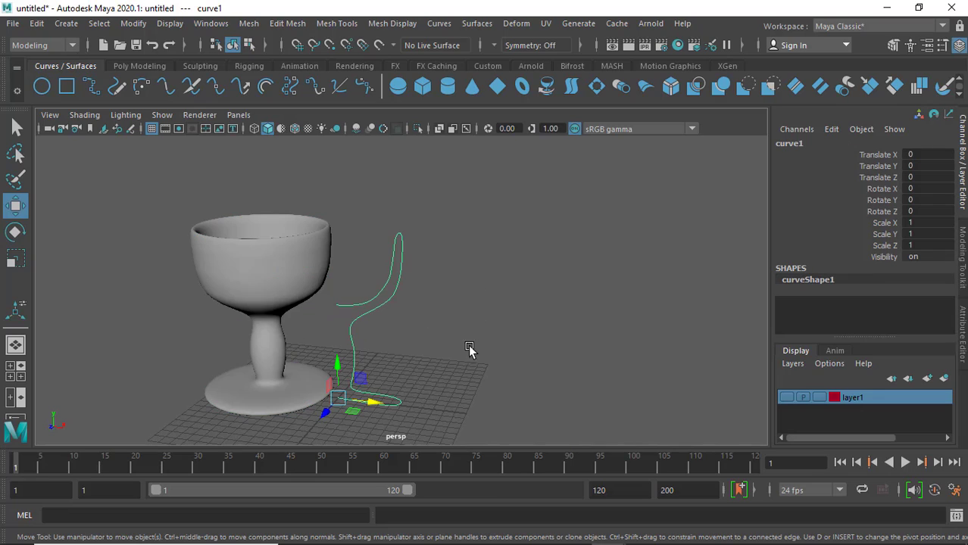
left_click(413, 356)
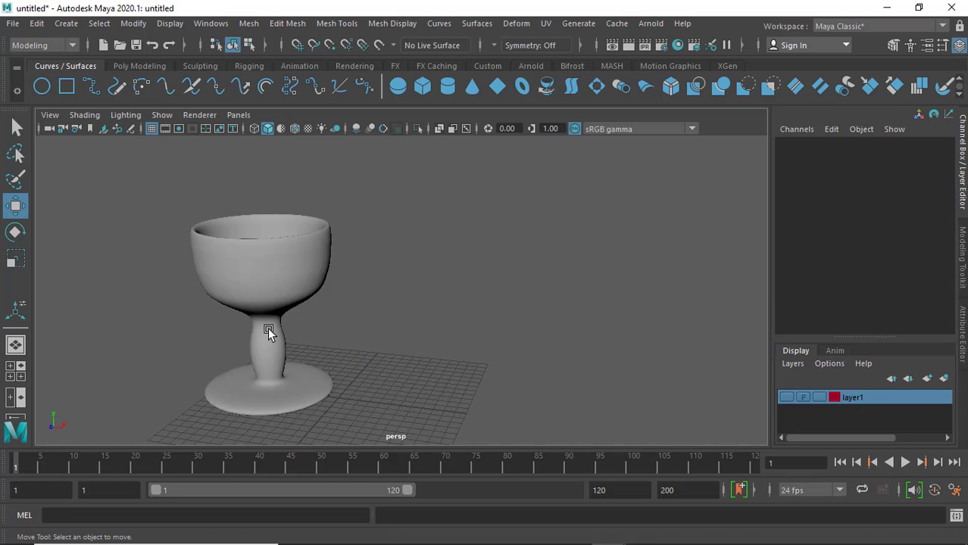
left_click(276, 307)
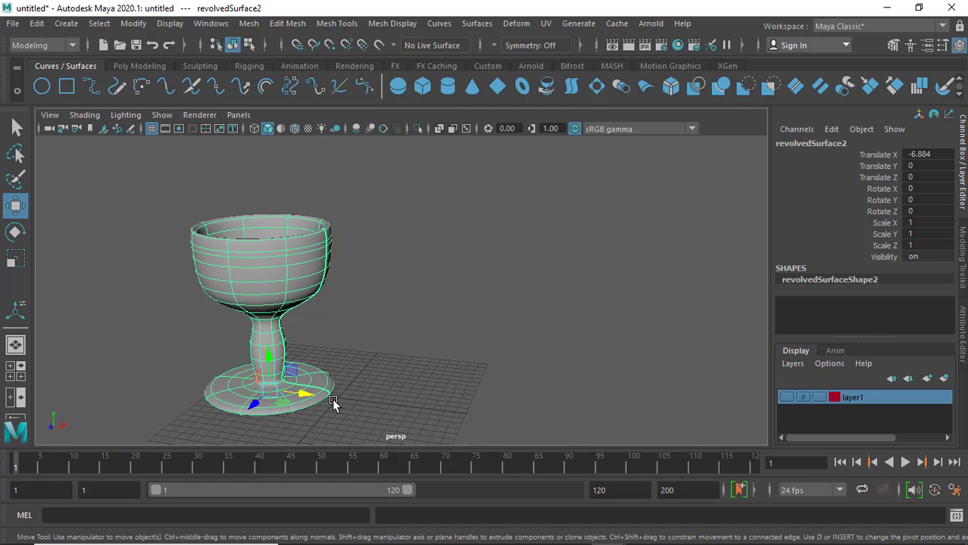
Show layer1 again and raise the goblet up to tabletop height
mouse_move(304, 394)
left_mouse_down()
mouse_move(365, 402)
mouse_move(311, 395)
left_mouse_up()
left_click(787, 397)
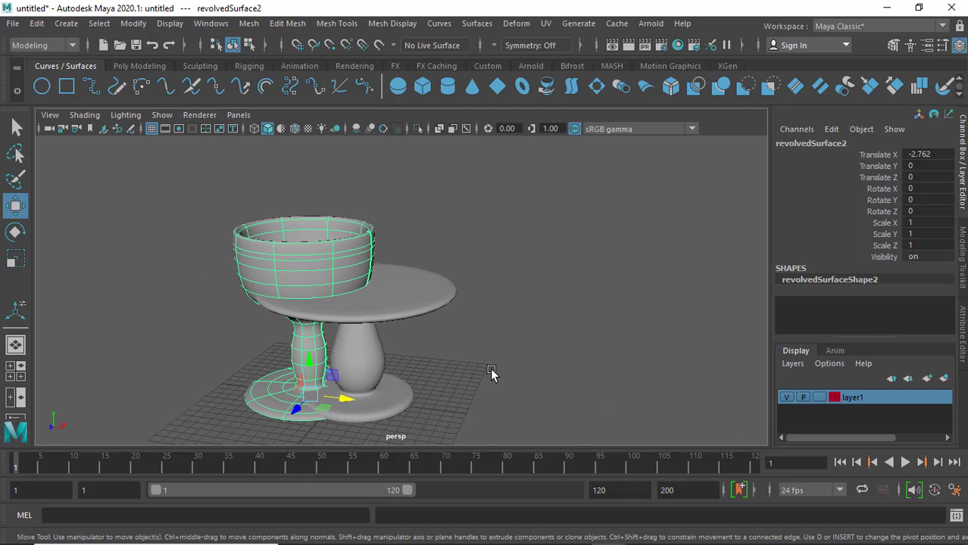
left_click_drag(310, 362, 303, 249)
mouse_move(467, 283)
left_mouse_down("alt")
mouse_move(298, 259)
mouse_move(303, 294)
mouse_move(299, 270)
mouse_move(347, 284)
mouse_move(278, 286)
left_mouse_up("alt")
Scale the goblet down to 0.173 and set it on the tabletop at X 3.784, Y 11.093
key("r")
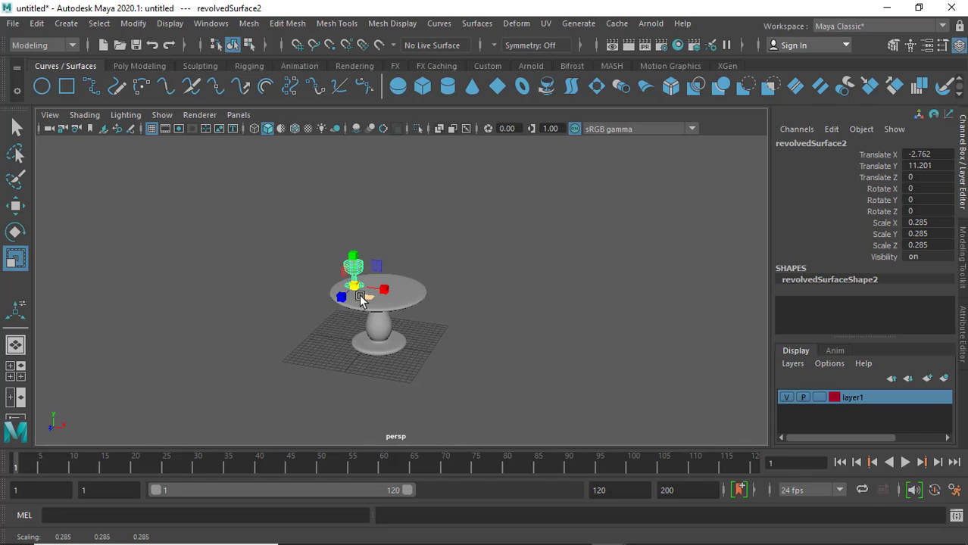
right_click_drag(410, 309, 631, 378, "alt")
mouse_move(632, 378)
left_mouse_down("alt")
mouse_move(391, 297)
mouse_move(402, 309)
mouse_move(390, 306)
left_mouse_up("alt")
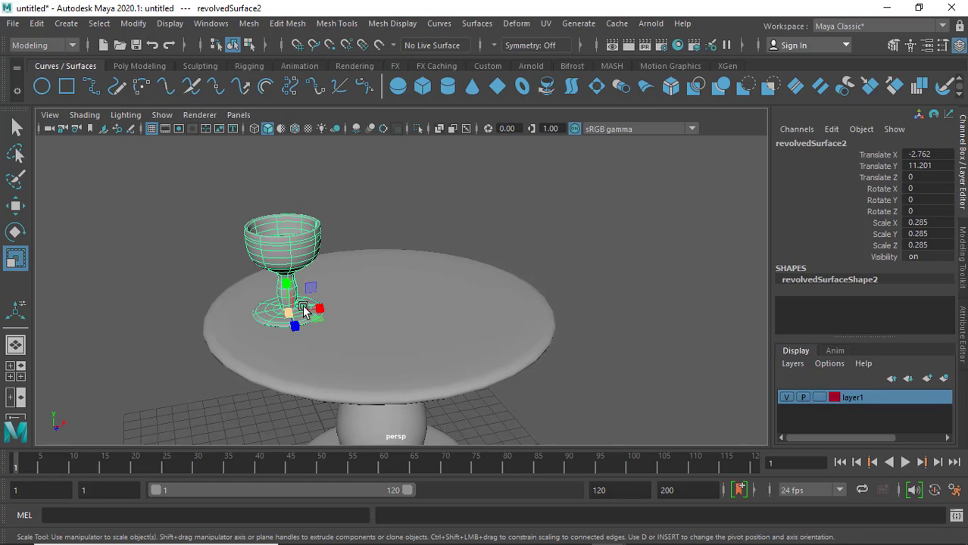
key("e")
key("w")
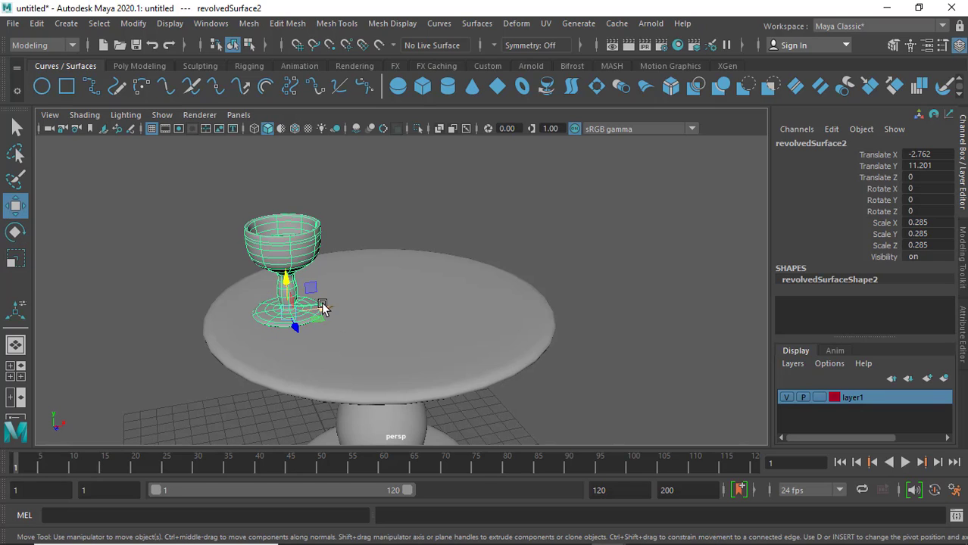
left_click_drag(322, 306, 443, 284)
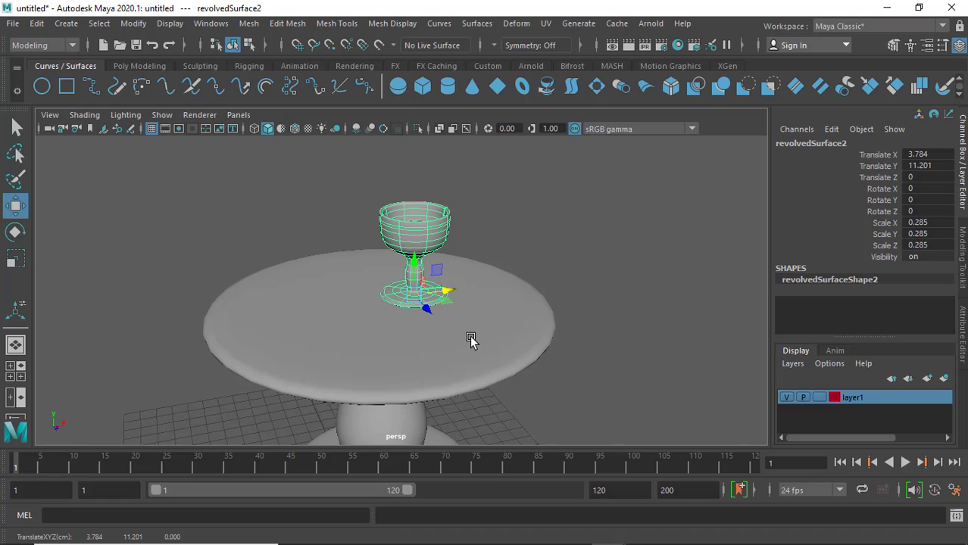
mouse_move(471, 339)
left_mouse_down("alt")
mouse_move(318, 347)
mouse_move(354, 269)
mouse_move(331, 288)
mouse_move(305, 289)
left_mouse_up("alt")
key("r")
mouse_move(393, 284)
left_mouse_down("alt")
mouse_move(419, 299)
mouse_move(621, 339)
mouse_move(389, 322)
mouse_move(367, 339)
mouse_move(322, 275)
left_mouse_up("alt")
key("w")
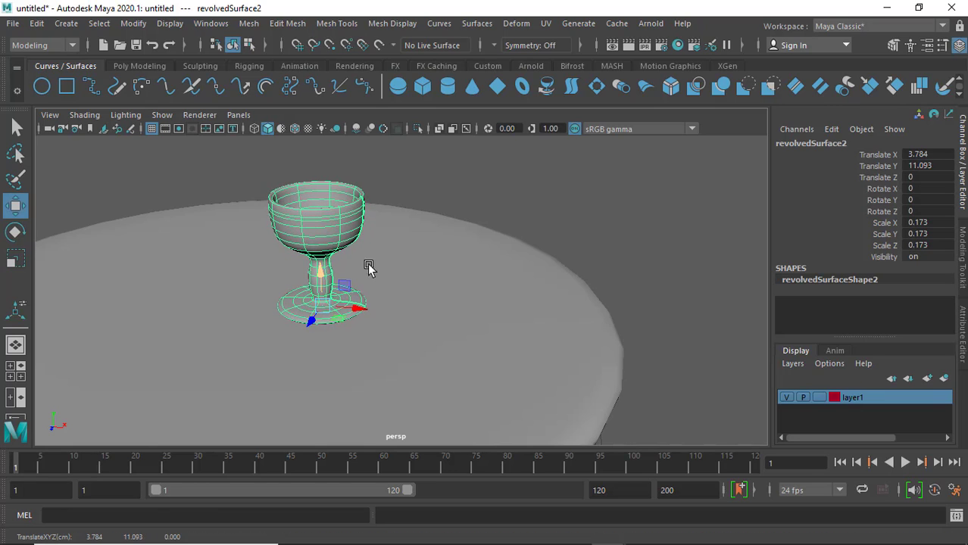
left_click(484, 325)
mouse_move(462, 360)
left_mouse_down("alt")
mouse_move(368, 362)
mouse_move(337, 347)
mouse_move(372, 350)
mouse_move(225, 320)
mouse_move(362, 320)
mouse_move(372, 302)
mouse_move(317, 322)
mouse_move(354, 310)
left_mouse_up("alt")
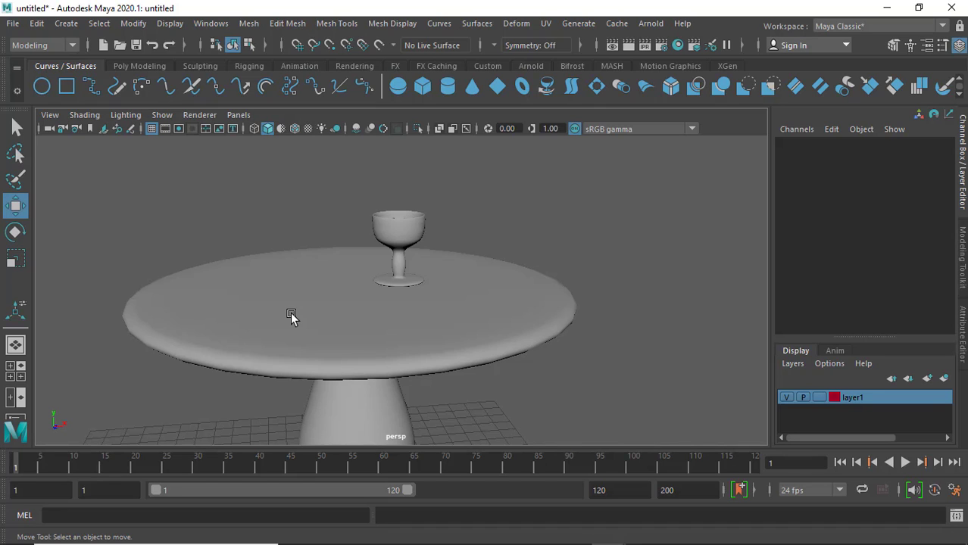
right_click_drag(405, 339, 194, 296, "alt")
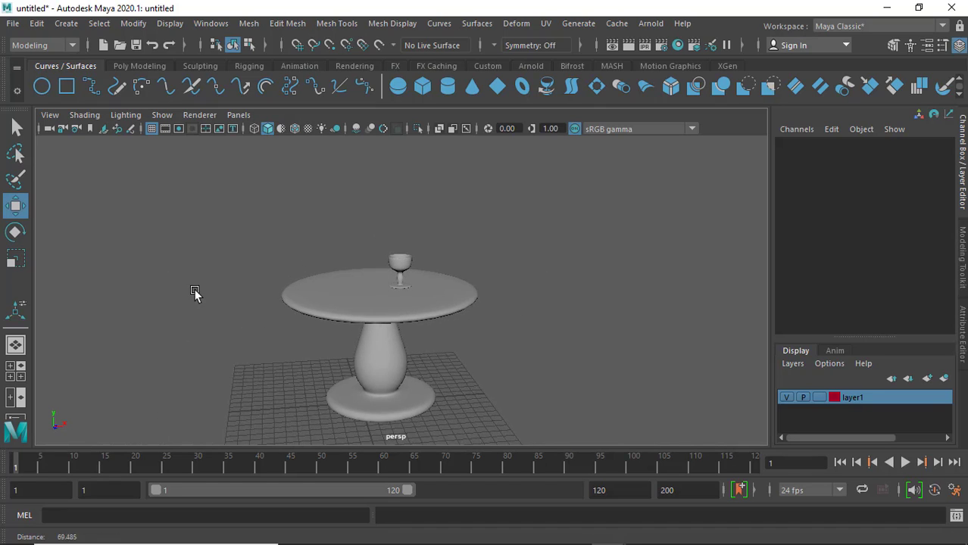
mouse_move(195, 296)
left_mouse_down("alt")
mouse_move(276, 309)
mouse_move(231, 363)
left_mouse_up("alt")
right_click_drag(231, 363, 535, 434, "alt")
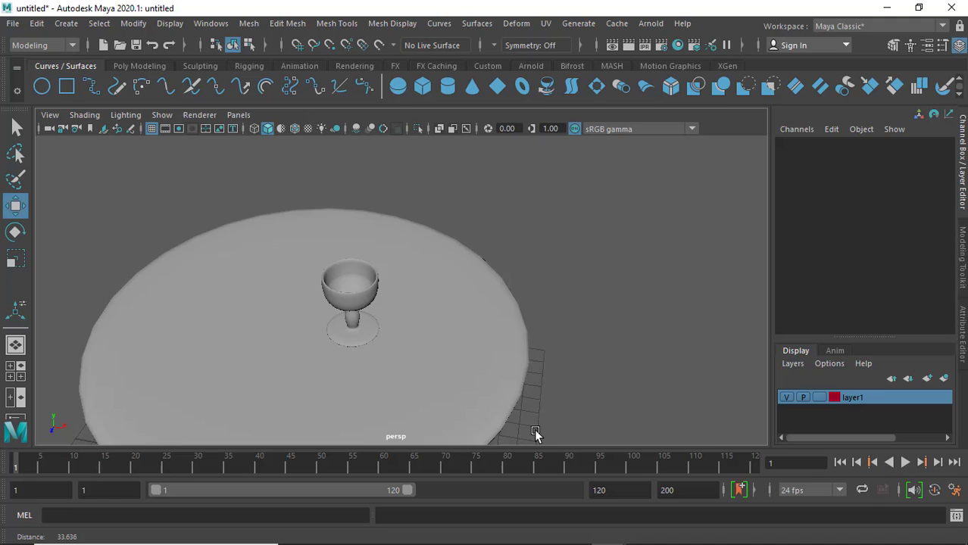
mouse_move(535, 433)
left_mouse_down("alt")
mouse_move(367, 316)
mouse_move(391, 340)
mouse_move(344, 331)
mouse_move(347, 295)
mouse_move(283, 305)
mouse_move(372, 325)
left_mouse_up("alt")
right_click_drag(372, 325, 346, 335, "alt")
left_click_drag(340, 335, 338, 338, "alt")
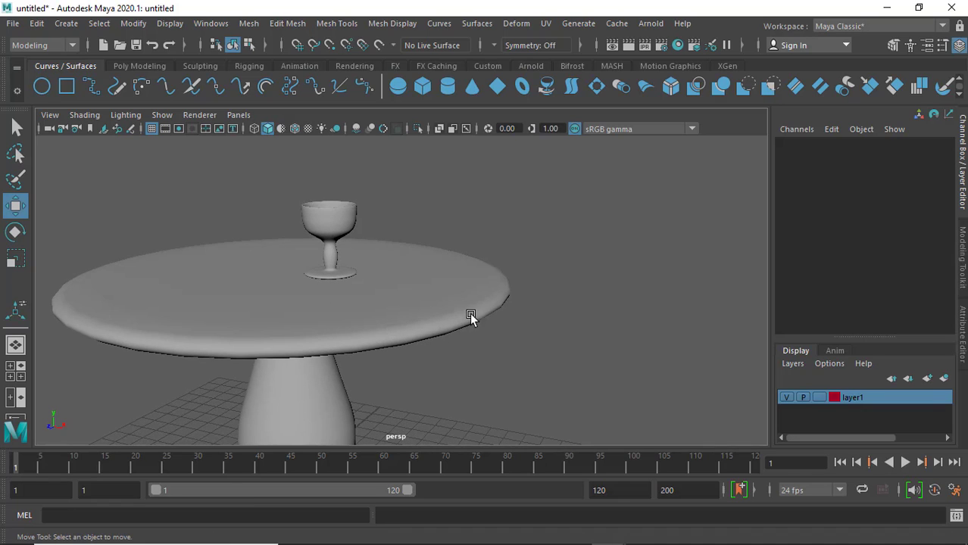
right_click_drag(475, 313, 320, 285, "alt")
mouse_move(320, 286)
left_mouse_down("alt")
mouse_move(345, 269)
mouse_move(344, 282)
mouse_move(471, 299)
mouse_move(393, 281)
mouse_move(378, 296)
mouse_move(288, 271)
mouse_move(281, 284)
mouse_move(272, 277)
mouse_move(296, 290)
left_mouse_up("alt")
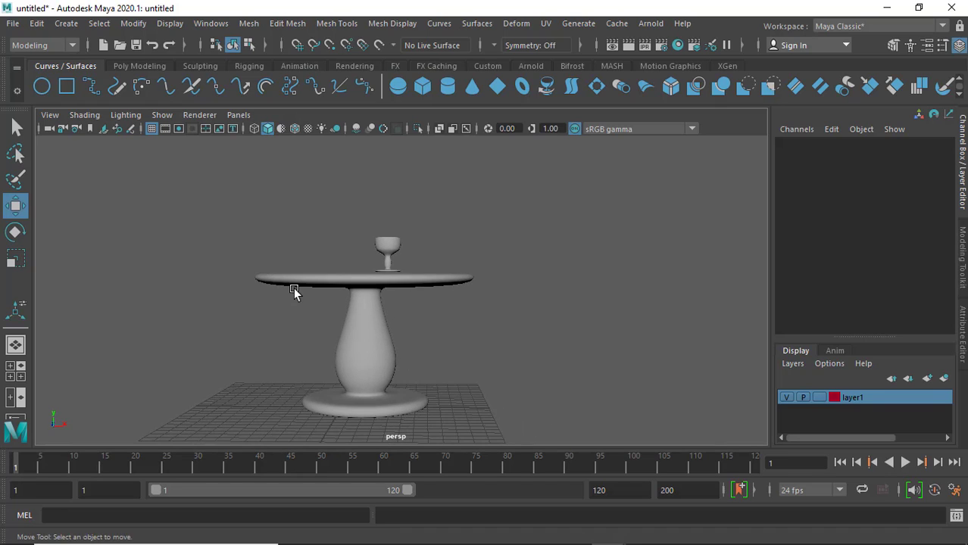
right_click_drag(296, 289, 348, 318, "alt")
left_click_drag(349, 318, 341, 329, "alt")
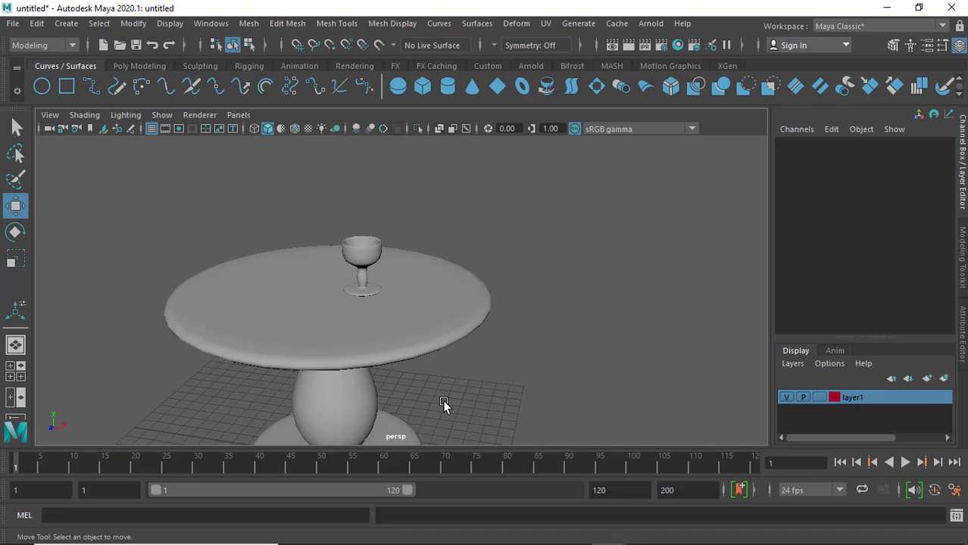
mouse_move(382, 293)
left_mouse_down("alt")
mouse_move(322, 284)
mouse_move(389, 285)
left_mouse_up("alt")
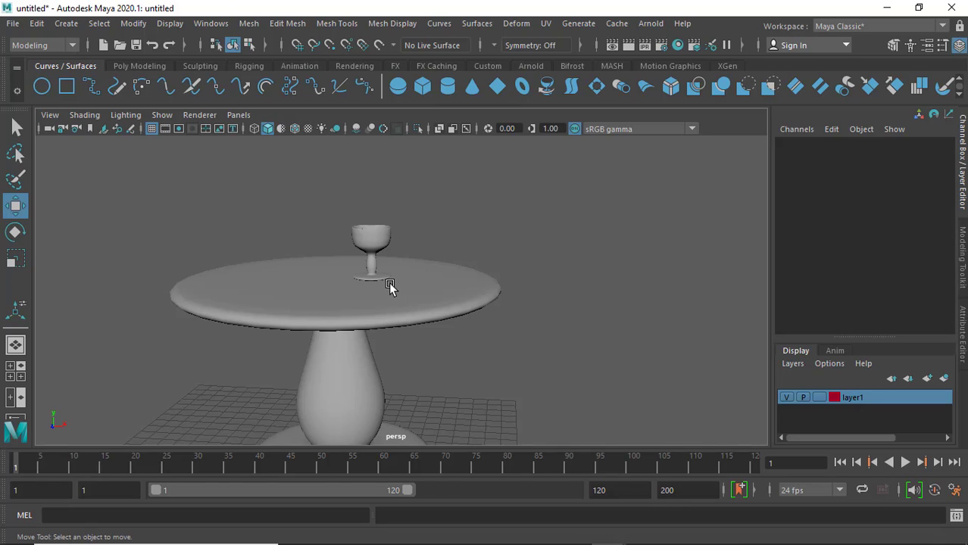